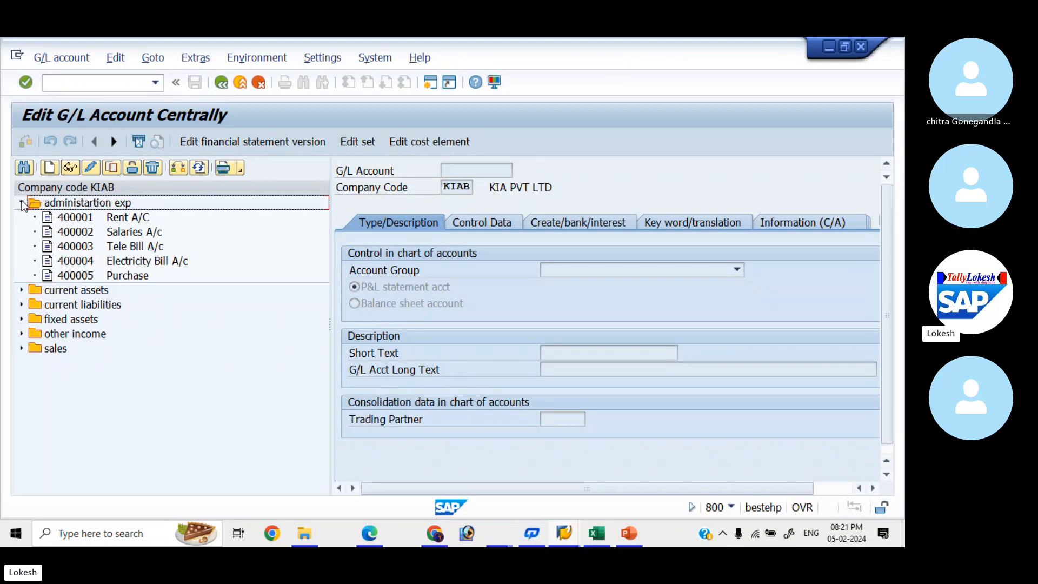
Display the Rent A/C G/L account (400001) from the administartion exp group.
{"action": "left_click", "coordinate": [82, 218]}
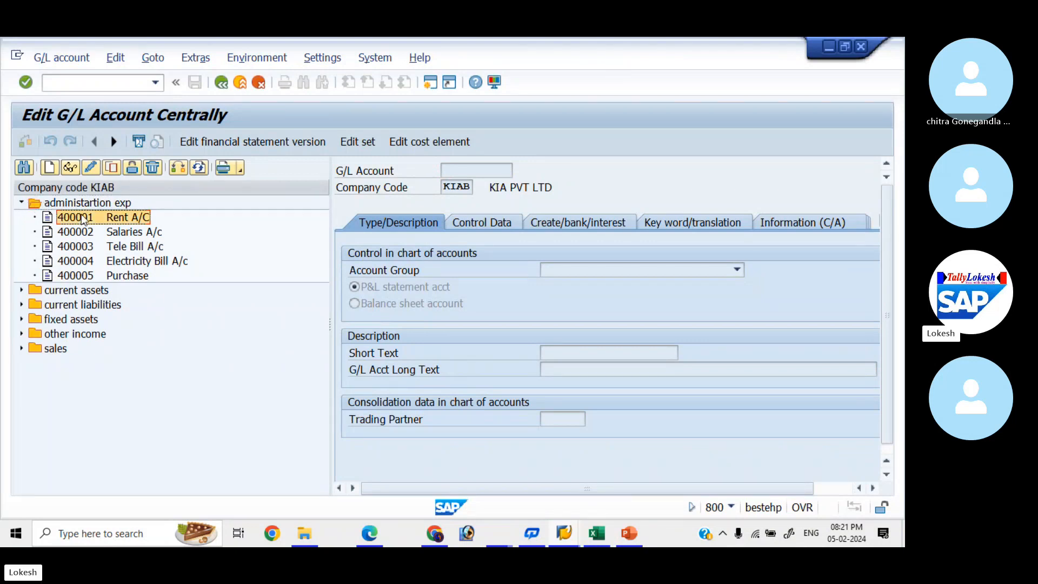
{"action": "left_click", "coordinate": [89, 233]}
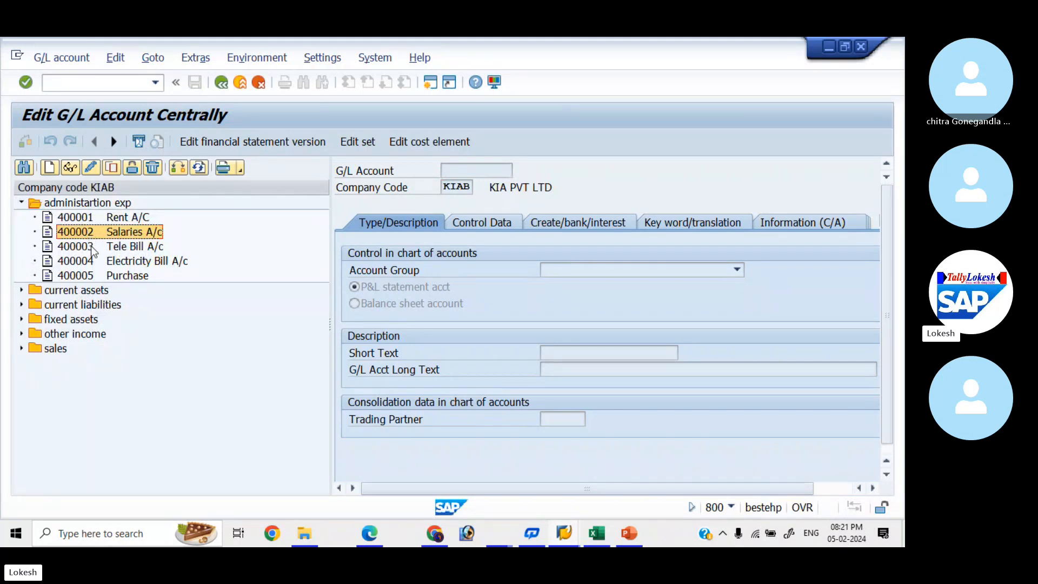
{"action": "left_click", "coordinate": [91, 245]}
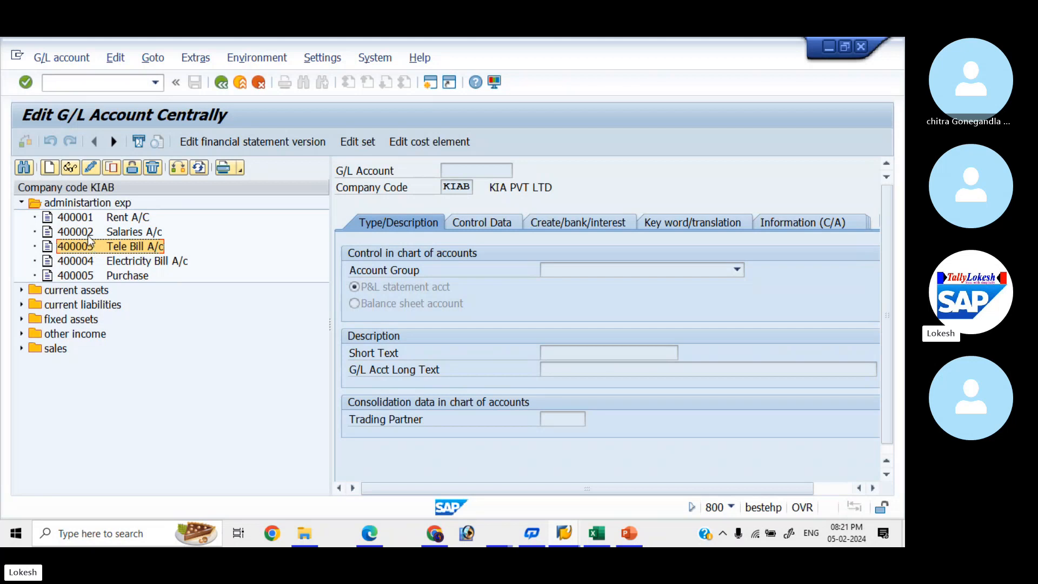
{"action": "left_click", "coordinate": [87, 223]}
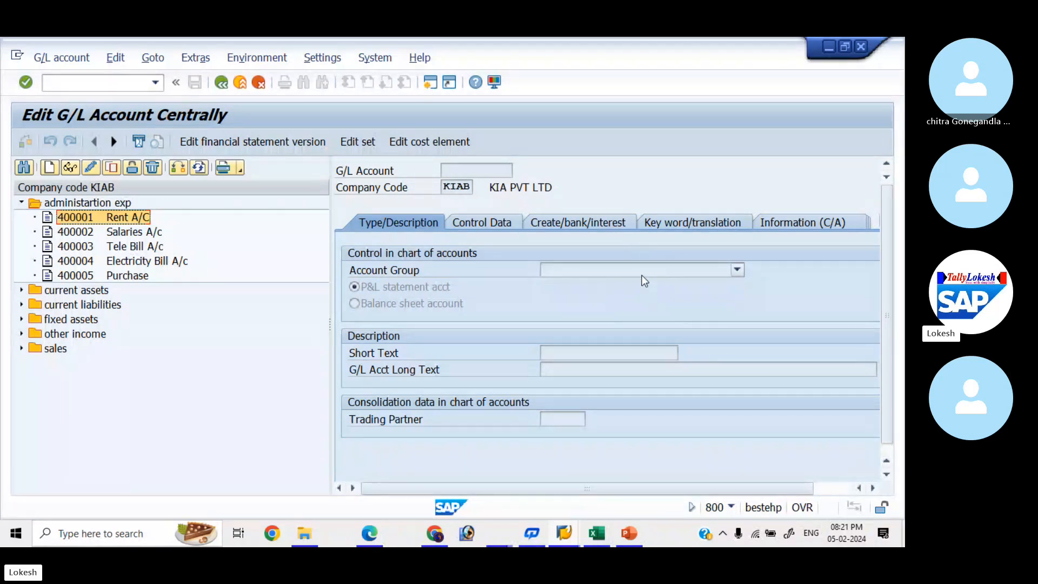
{"action": "double_click", "coordinate": [85, 222]}
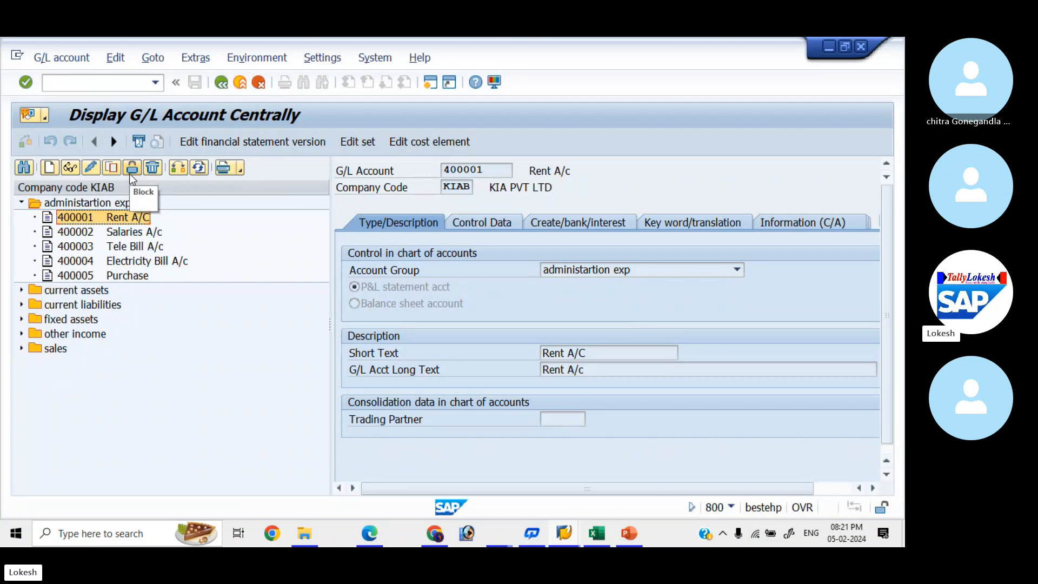
Block G/L account 400001 Rent A/C for posting in the chart of accounts and save the change.
{"action": "right_click", "coordinate": [93, 220]}
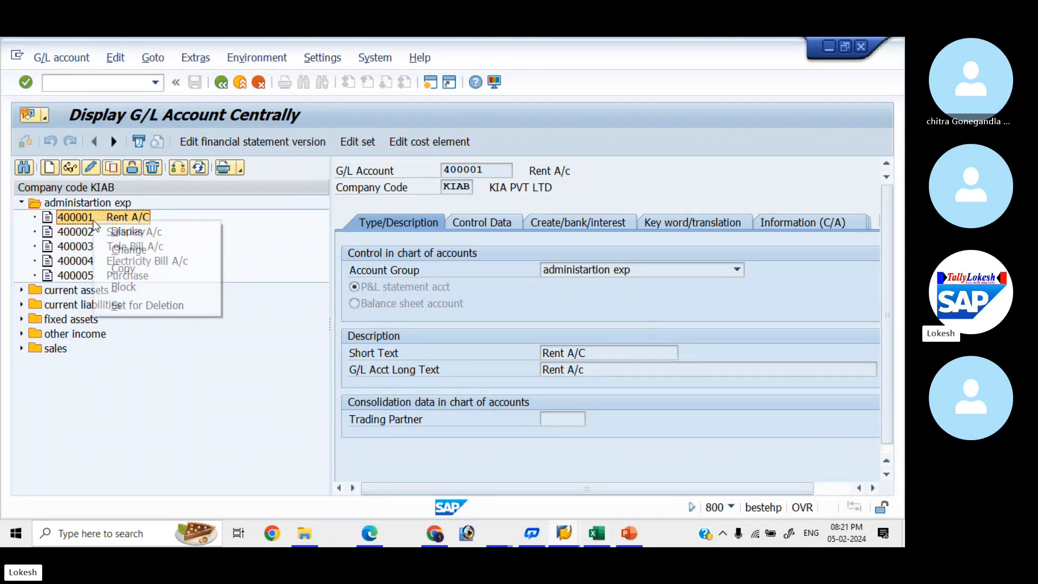
{"action": "left_click", "coordinate": [150, 292]}
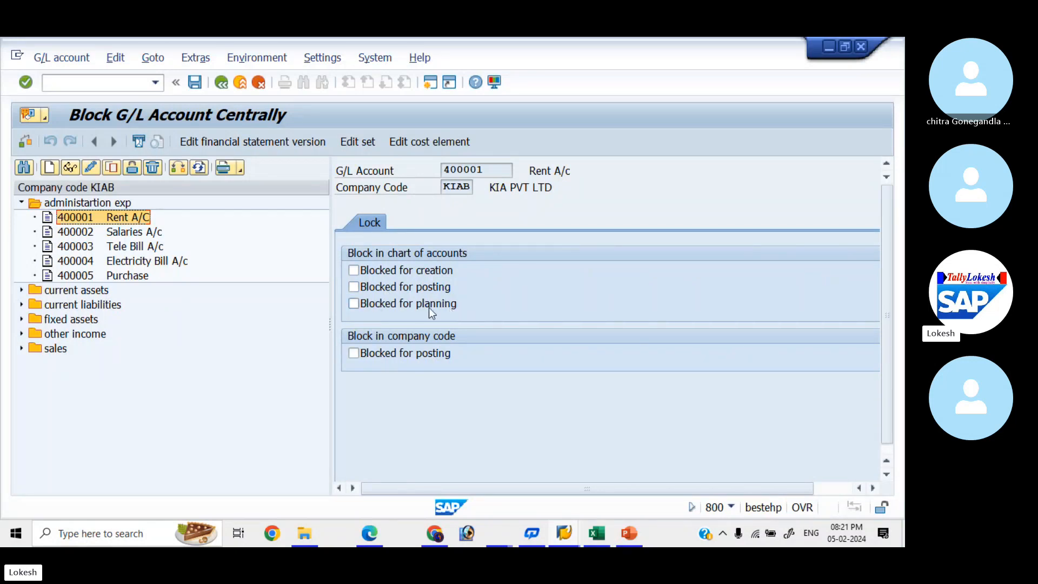
{"action": "left_click", "coordinate": [353, 287]}
{"action": "left_click", "coordinate": [193, 83]}
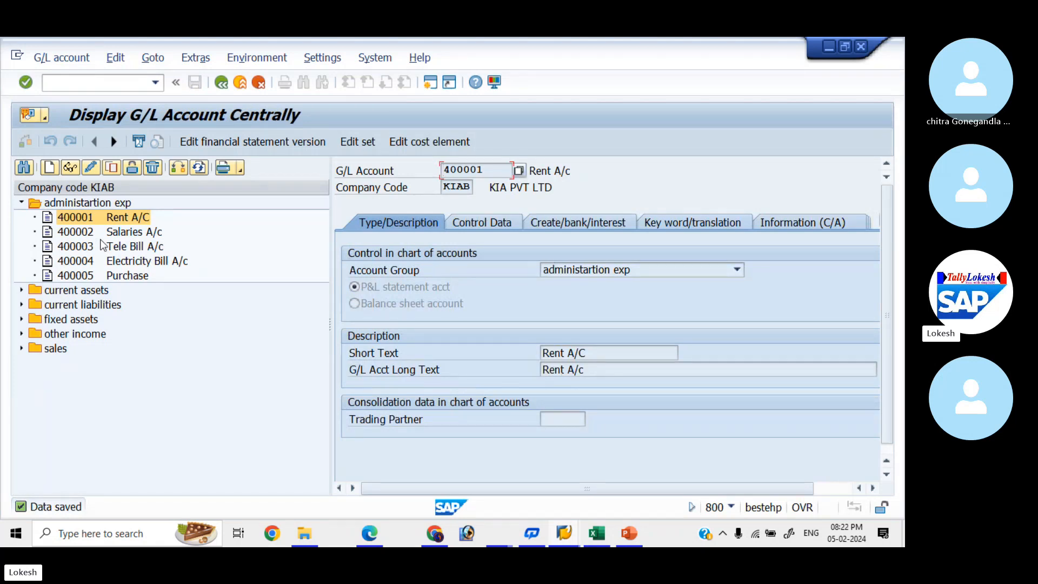
Open a new session and start transaction FB50 for entering a G/L account document.
{"action": "key", "text": "alt+Tab"}
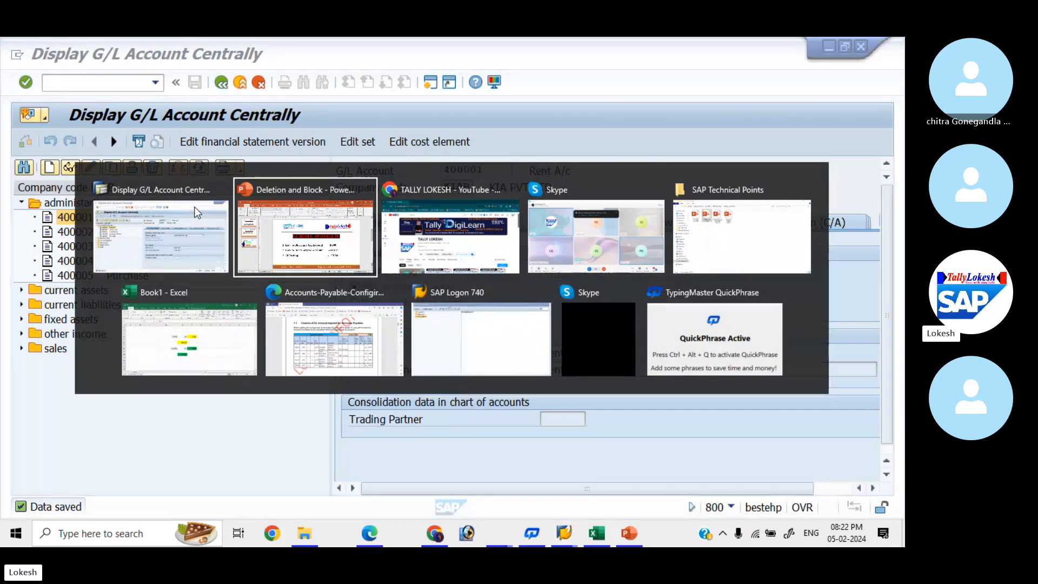
{"action": "key", "text": "alt+Tab"}
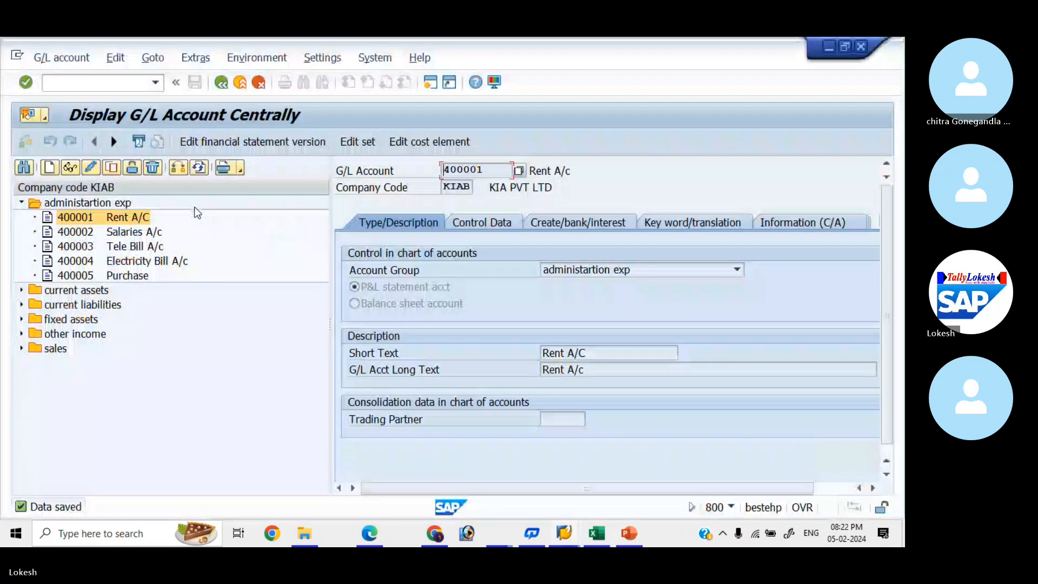
{"action": "left_click", "coordinate": [431, 83]}
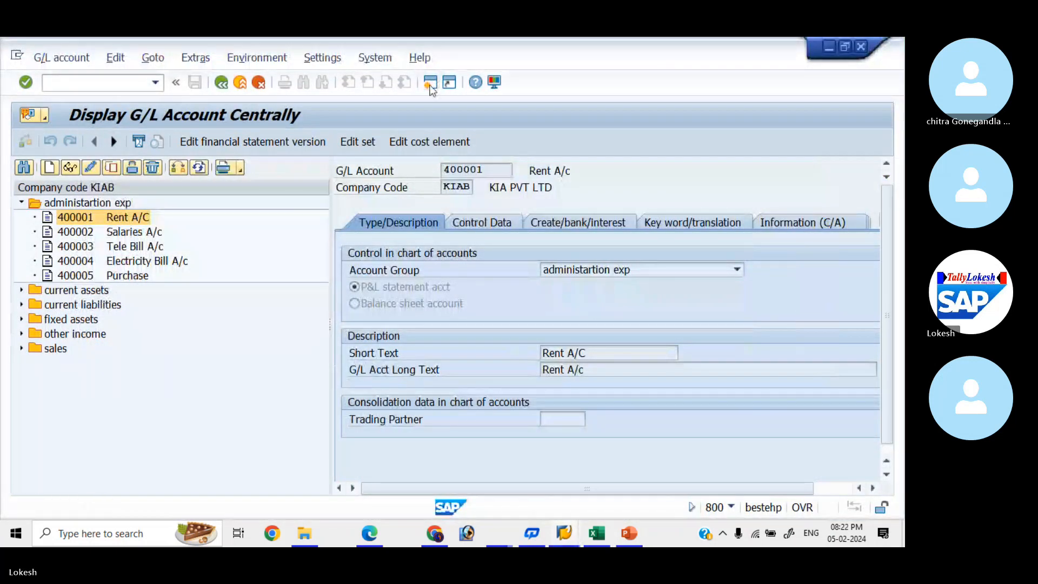
{"action": "type", "text": "F"}
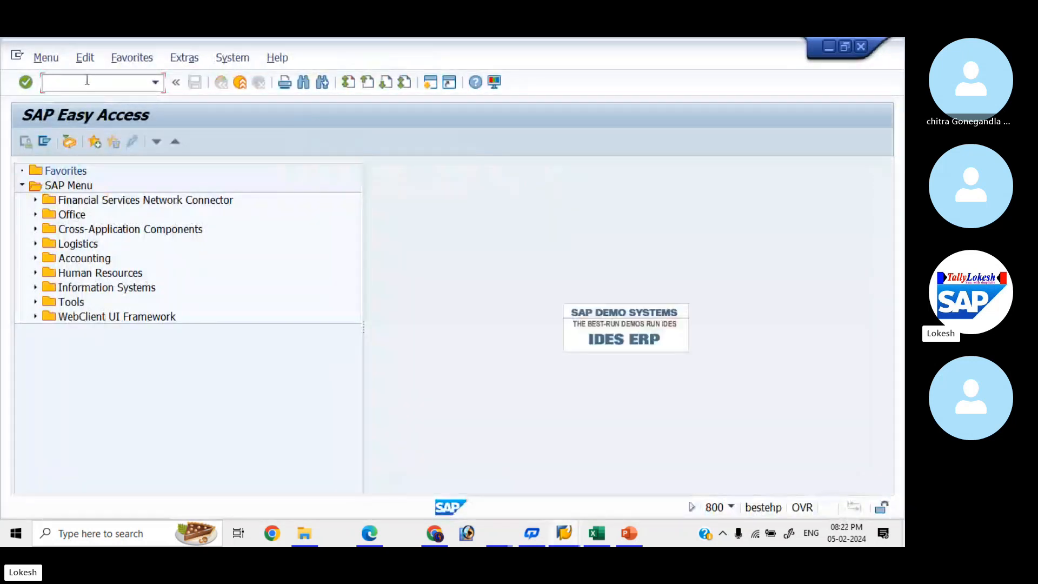
{"action": "type", "text": "B50"}
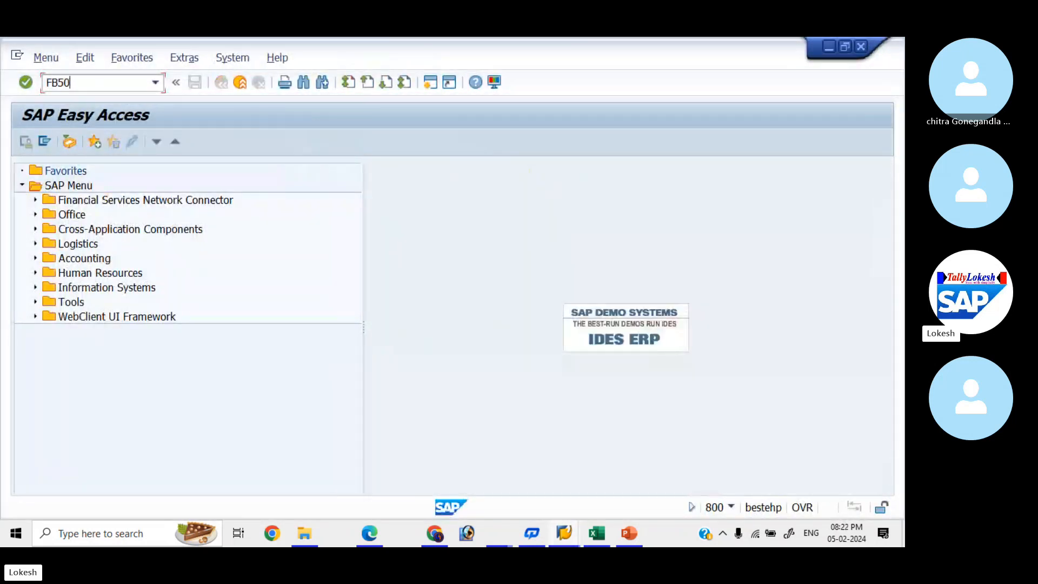
{"action": "key", "text": "Return"}
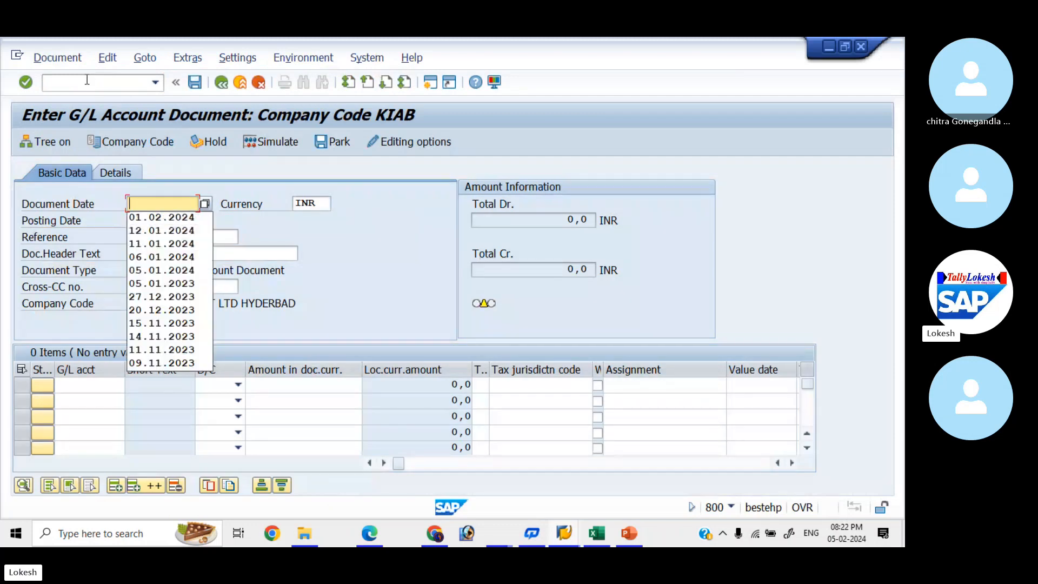
Set the document date to 05.02.2024 and the reference to 005 in the document header.
{"action": "type", "text": "05.02.2024"}
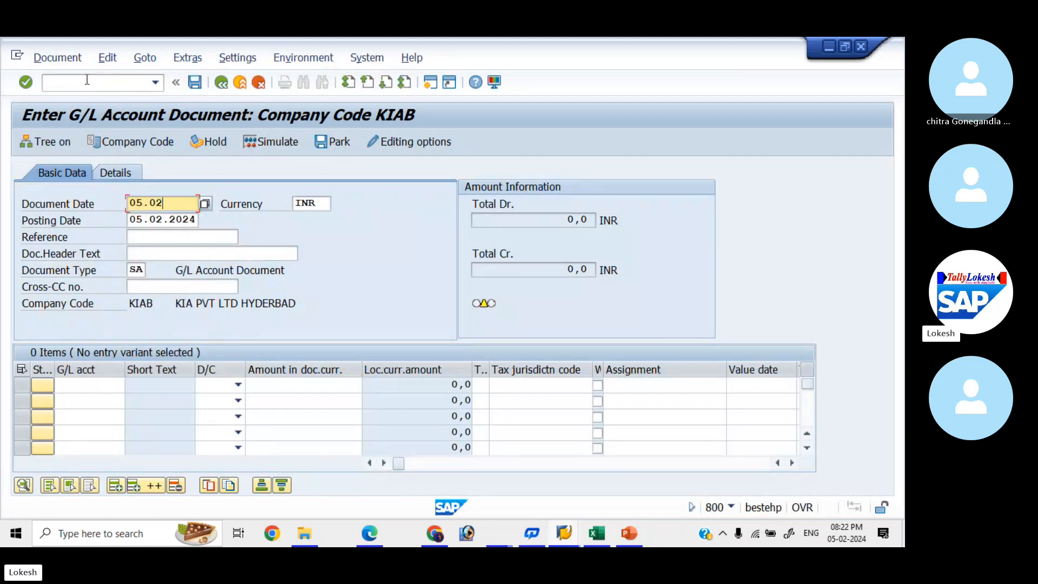
{"action": "key", "text": "Tab"}
{"action": "key", "text": "Tab"}
{"action": "key", "text": "Tab"}
{"action": "key", "text": "Tab"}
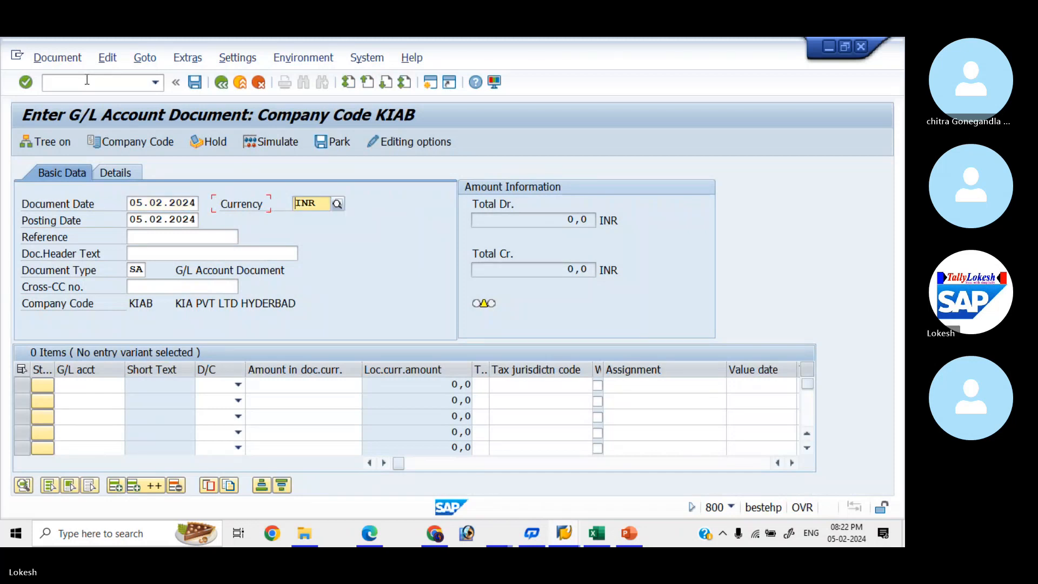
{"action": "key", "text": "shift+Tab"}
{"action": "type", "text": "0"}
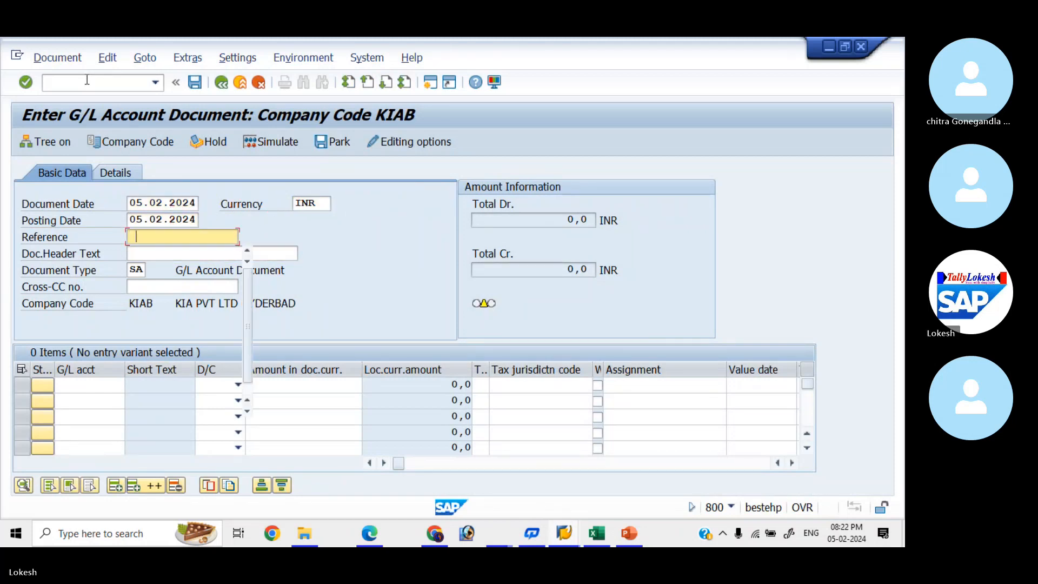
{"action": "type", "text": "05"}
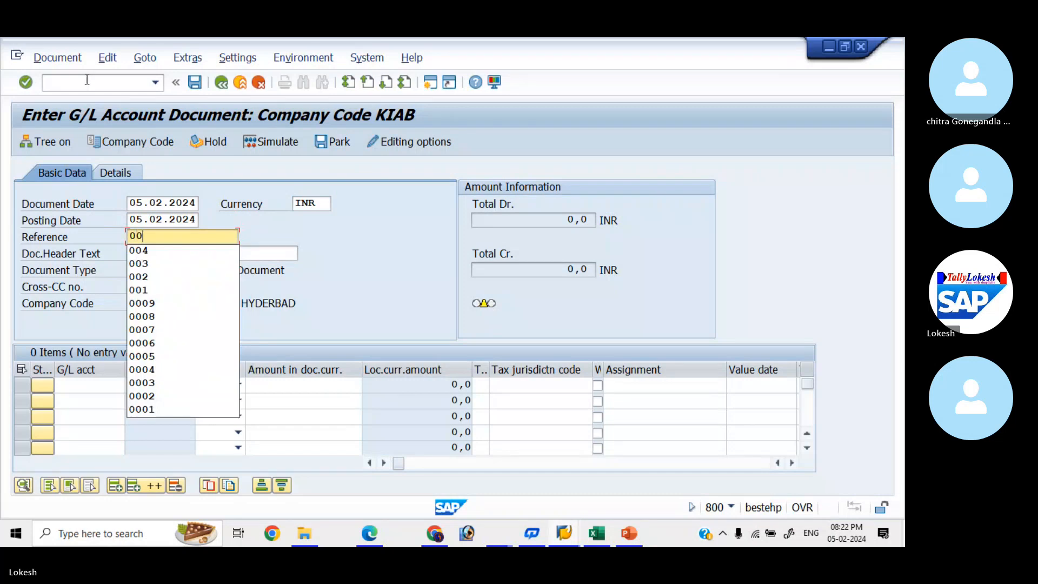
Set the document header text to RENT A/C and go to the first line item's account field.
{"action": "key", "text": "Tab"}
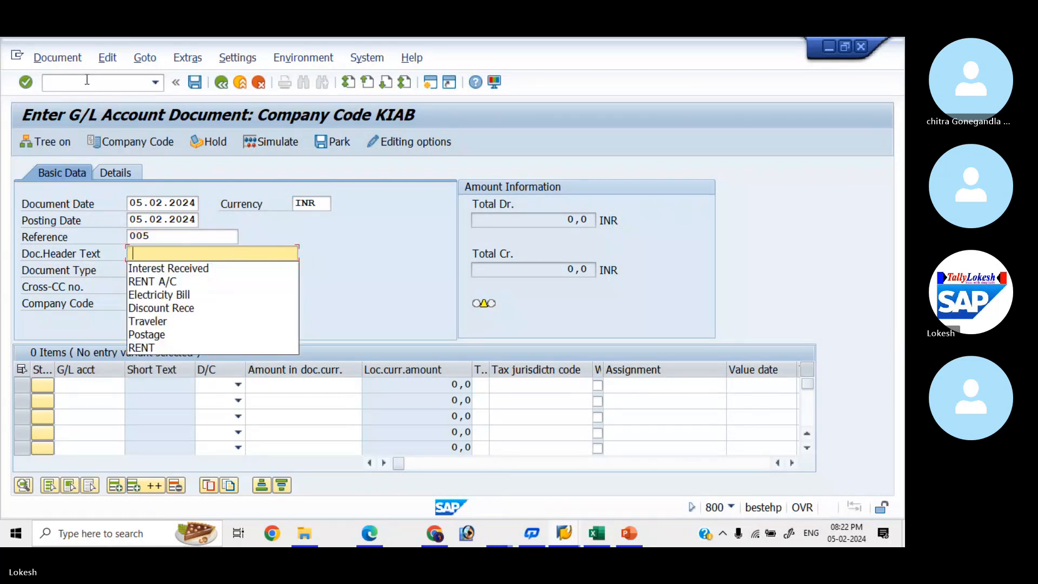
{"action": "key", "text": "Down"}
{"action": "key", "text": "Down"}
{"action": "key", "text": "Tab"}
{"action": "key", "text": "Tab"}
{"action": "key", "text": "Tab"}
{"action": "key", "text": "Tab"}
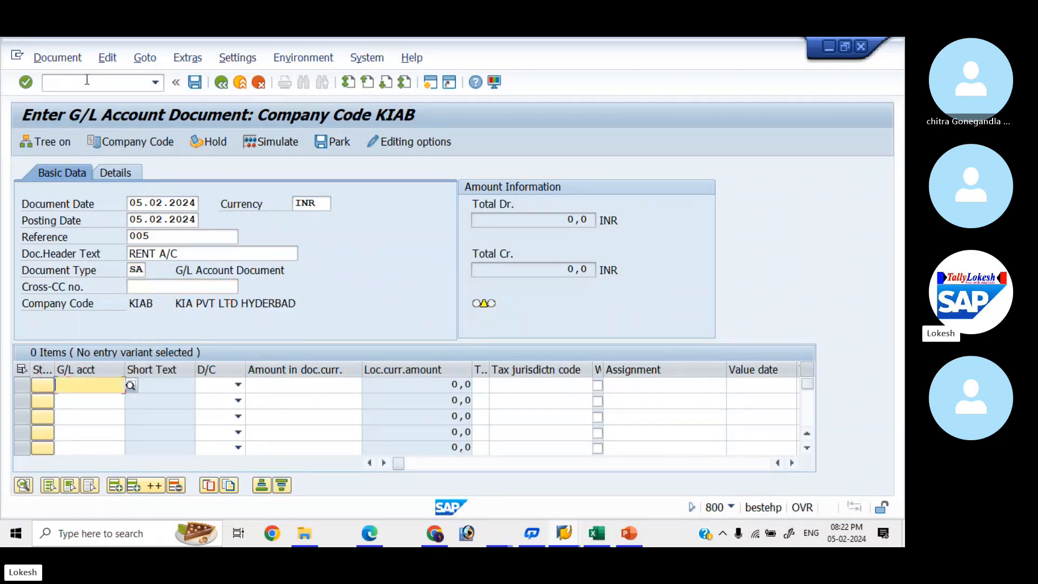
Fill in the first line item with G/L account 400001 as a debit of 10000.
{"action": "key", "text": "Down"}
{"action": "key", "text": "Down"}
{"action": "key", "text": "Down"}
{"action": "key", "text": "Down"}
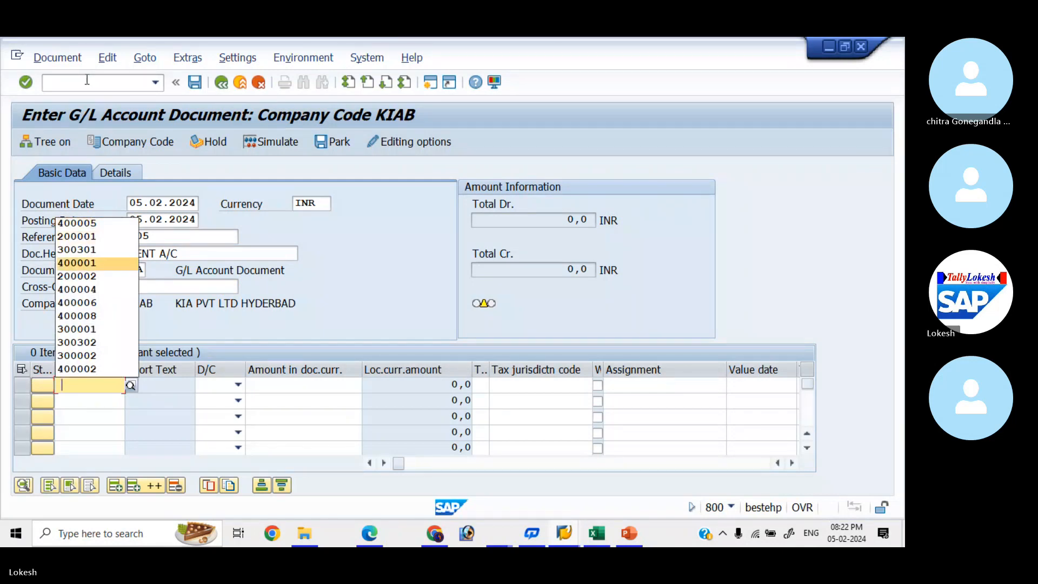
{"action": "key", "text": "Tab"}
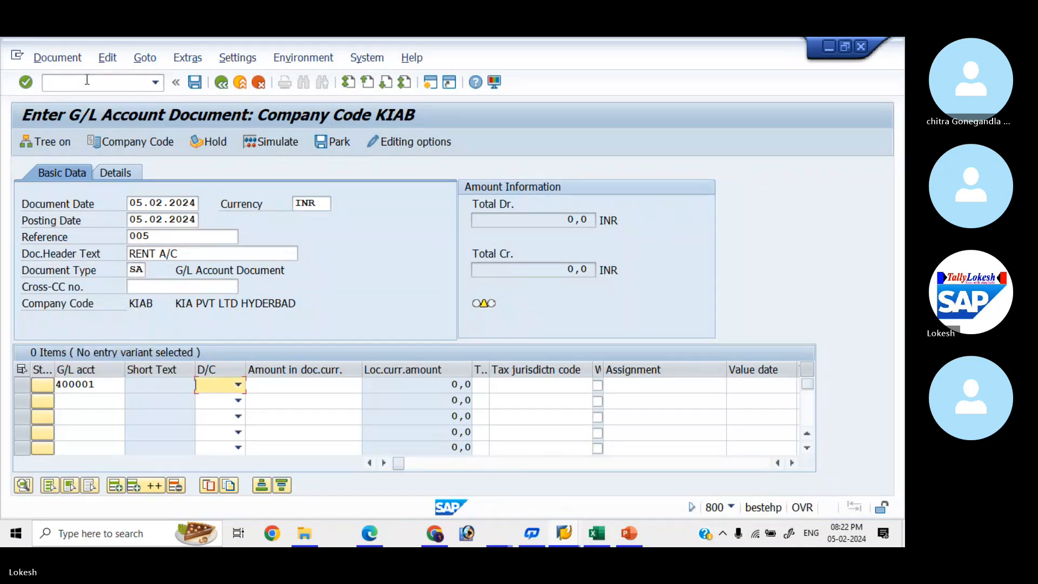
{"action": "key", "text": "Down"}
{"action": "key", "text": "Tab"}
{"action": "type", "text": "10000"}
{"action": "key", "text": "Tab"}
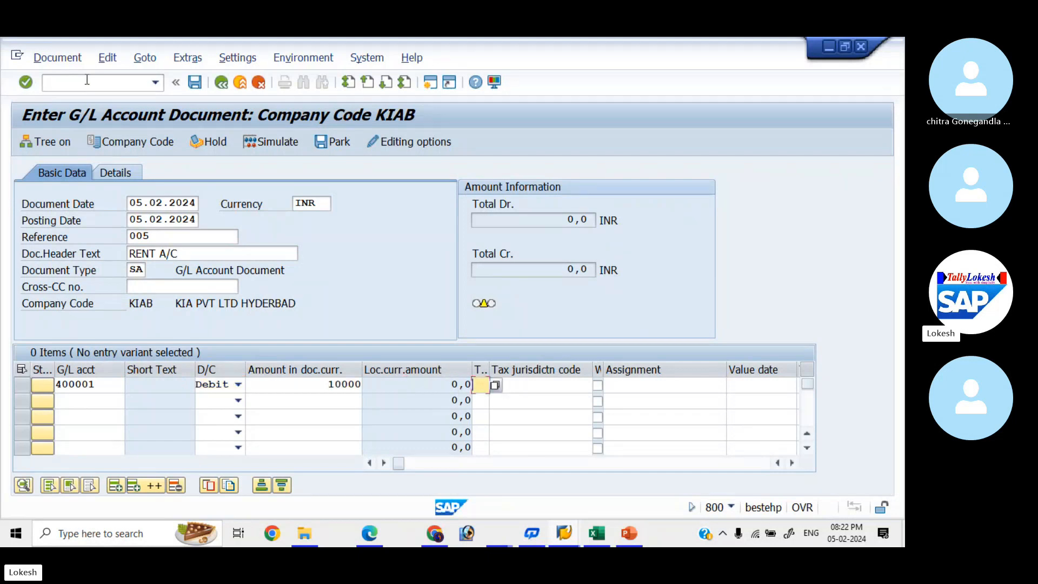
Enter G/L account 200001 in the second line item and set it as a credit.
{"action": "left_click", "coordinate": [106, 400]}
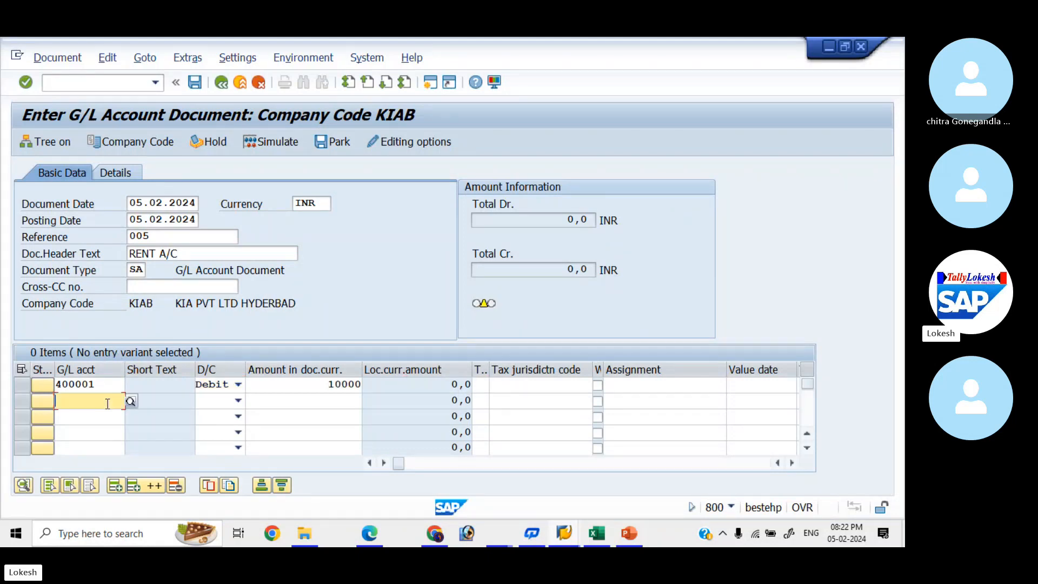
{"action": "key", "text": "Down"}
{"action": "key", "text": "Down"}
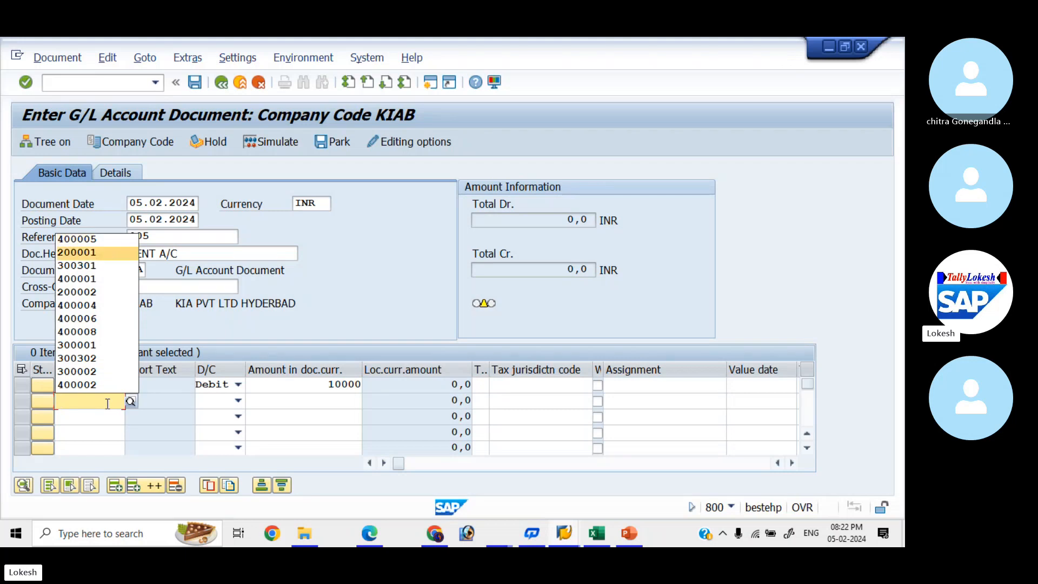
{"action": "key", "text": "Return"}
{"action": "key", "text": "Tab"}
{"action": "key", "text": "Down"}
{"action": "key", "text": "Down"}
{"action": "key", "text": "Tab"}
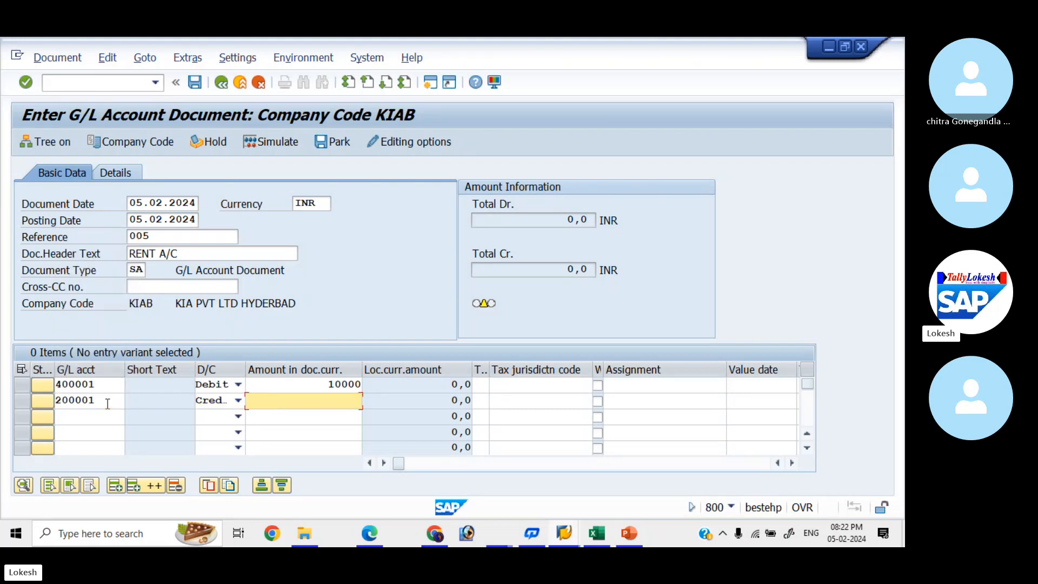
Set the credit line's amount to 10000 and have the entered line items checked.
{"action": "key", "text": "Down"}
{"action": "key", "text": "Down"}
{"action": "key", "text": "Down"}
{"action": "key", "text": "Down"}
{"action": "key", "text": "Return"}
{"action": "key", "text": "Tab"}
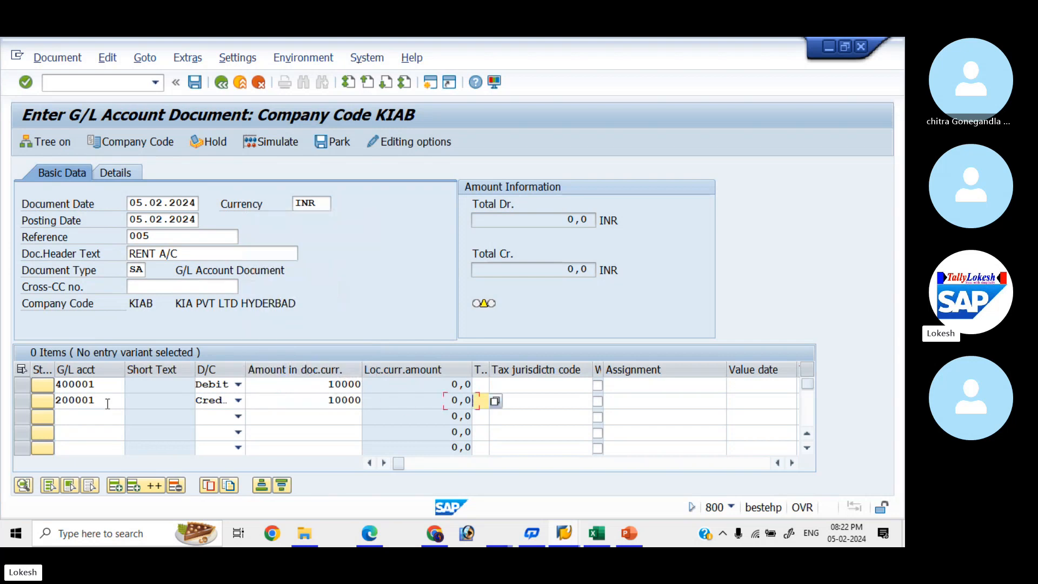
{"action": "key", "text": "Return"}
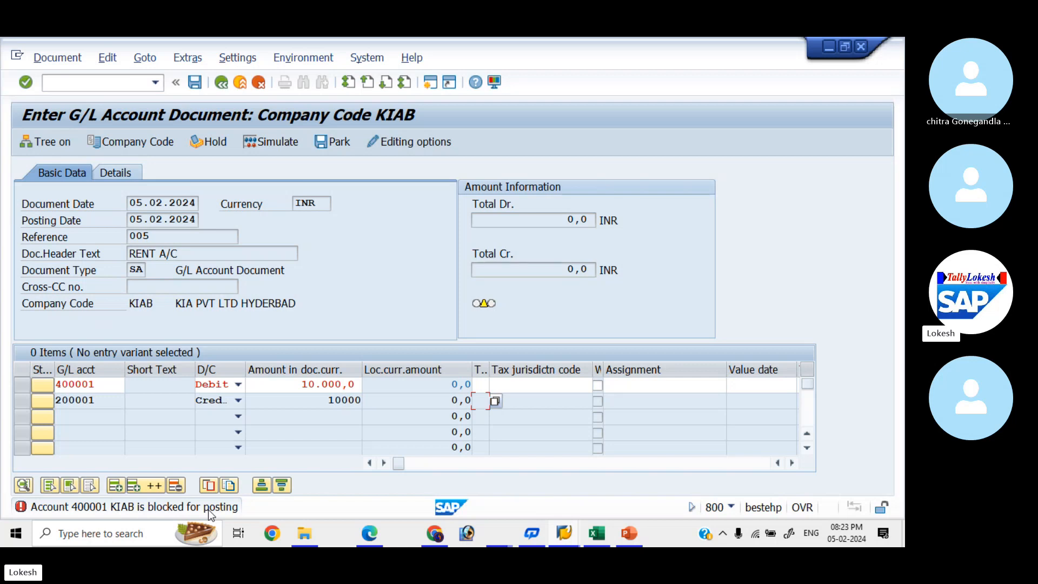
Return to the G/L account session, clear the chart-of-accounts posting block on 400001 Rent A/C, and save.
{"action": "key", "text": "alt+Tab"}
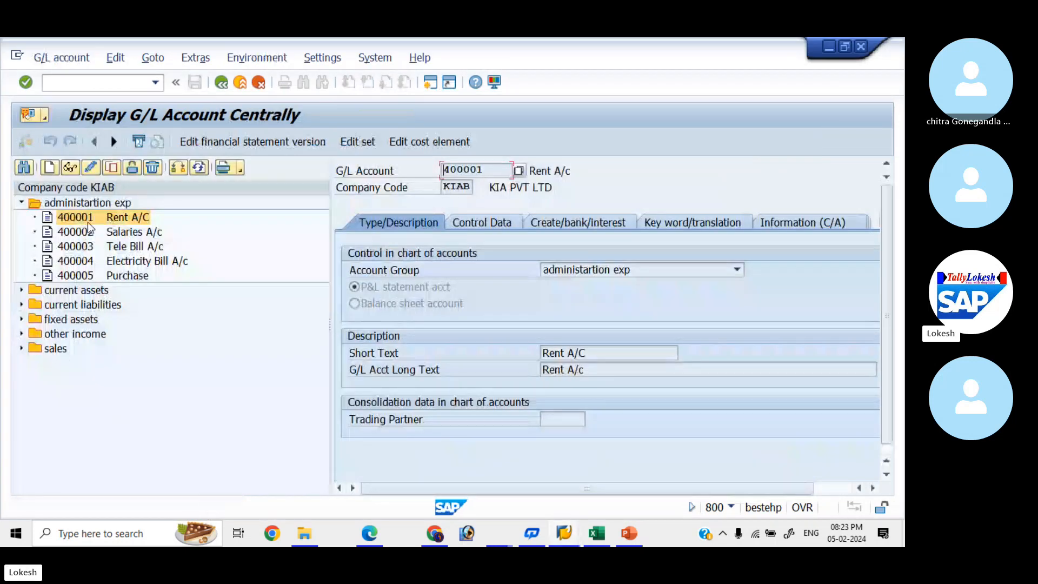
{"action": "right_click", "coordinate": [90, 220]}
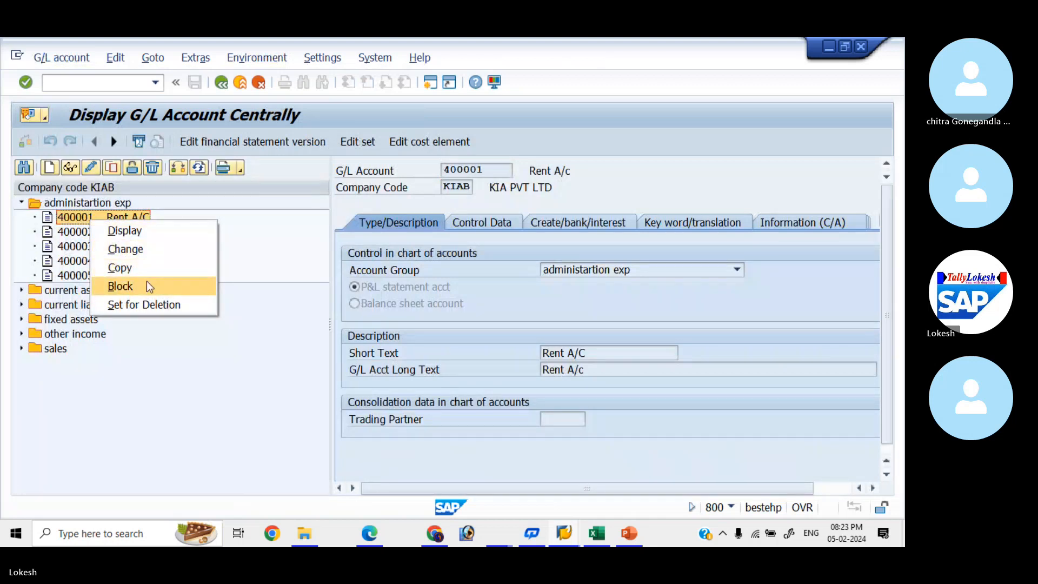
{"action": "left_click", "coordinate": [147, 281]}
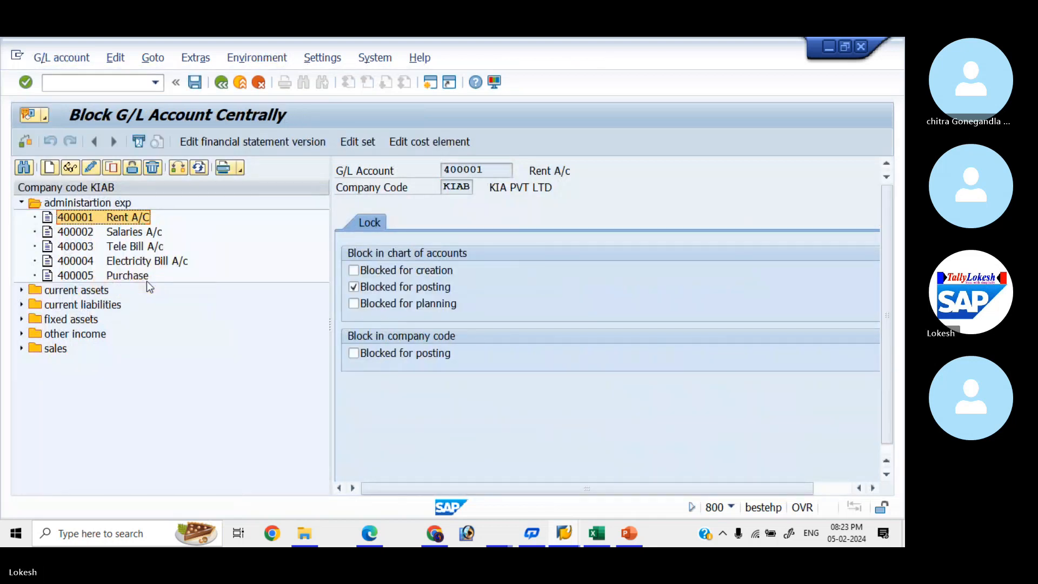
{"action": "left_click", "coordinate": [354, 287]}
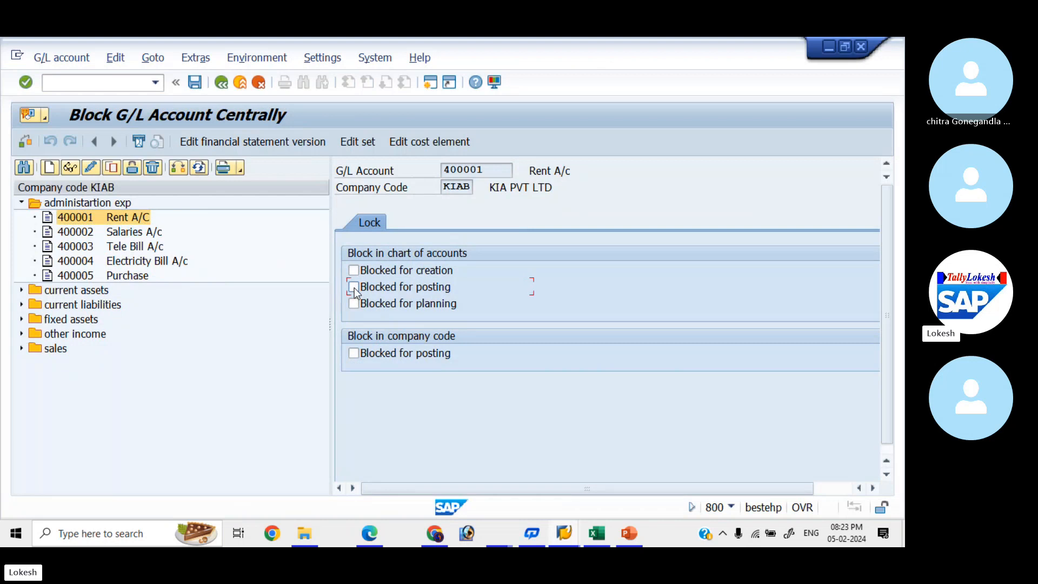
{"action": "left_click", "coordinate": [196, 84]}
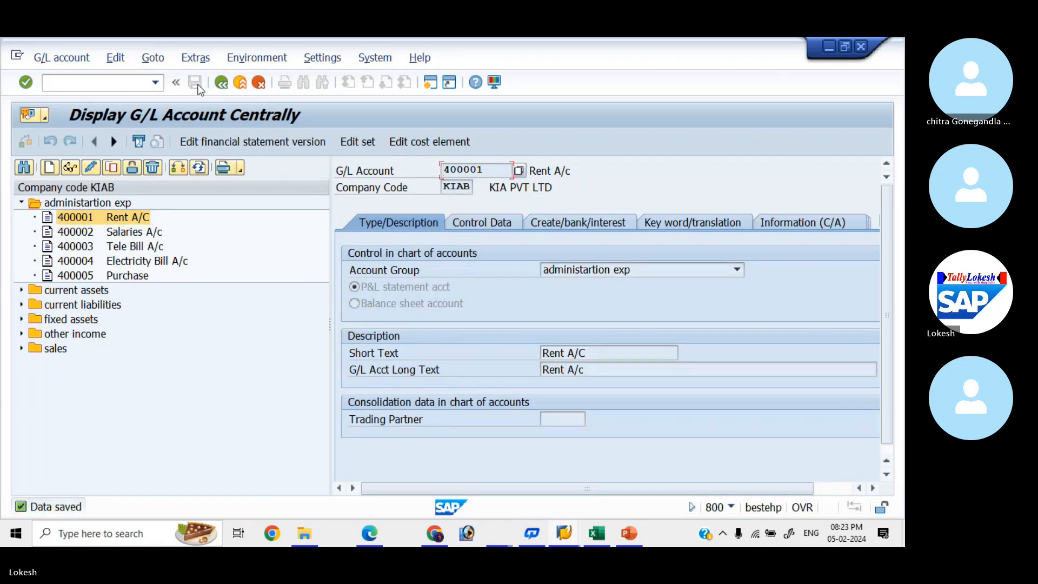
Switch back to the document entry session and restart transaction FB50 with an empty document.
{"action": "key", "text": "alt+Tab"}
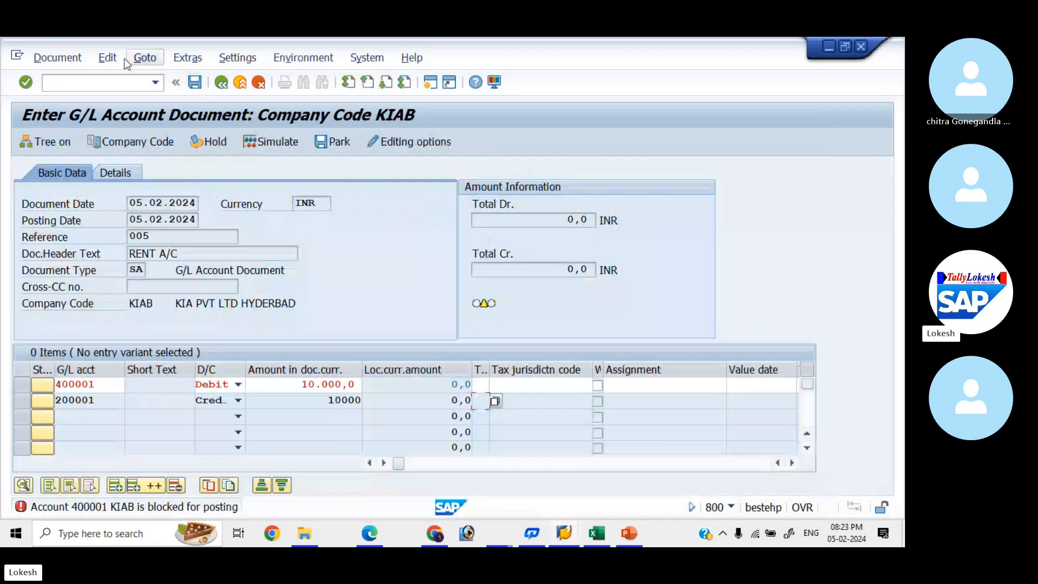
{"action": "left_click", "coordinate": [106, 83]}
{"action": "type", "text": "/"}
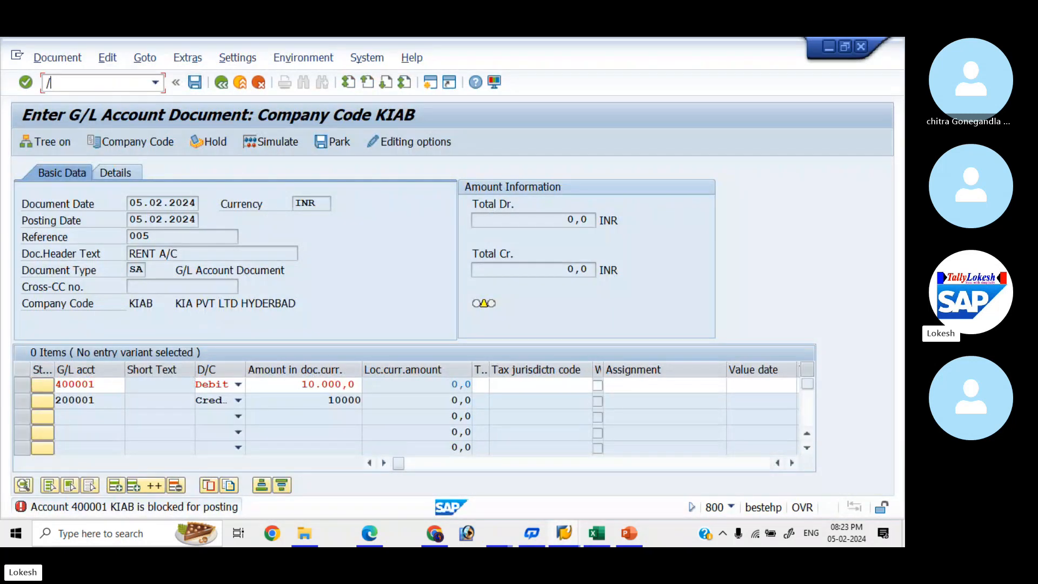
{"action": "type", "text": "NFB50"}
{"action": "key", "text": "Return"}
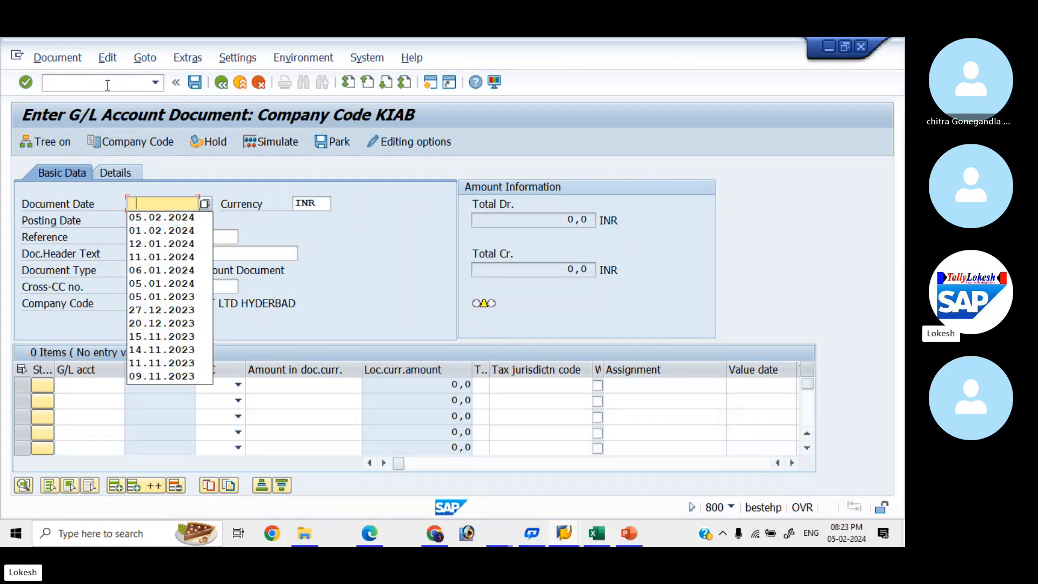
Fill in the document header with document date 05.02.2024, reference 005 and header text RENT A/C.
{"action": "key", "text": "Down"}
{"action": "key", "text": "Return"}
{"action": "key", "text": "Tab"}
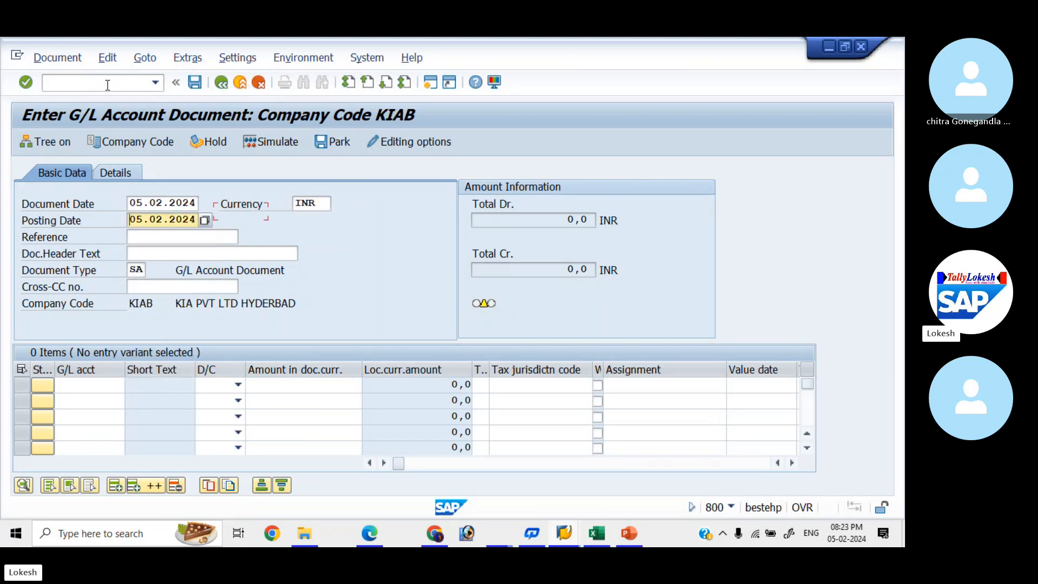
{"action": "key", "text": "Tab"}
{"action": "type", "text": "005"}
{"action": "key", "text": "Tab"}
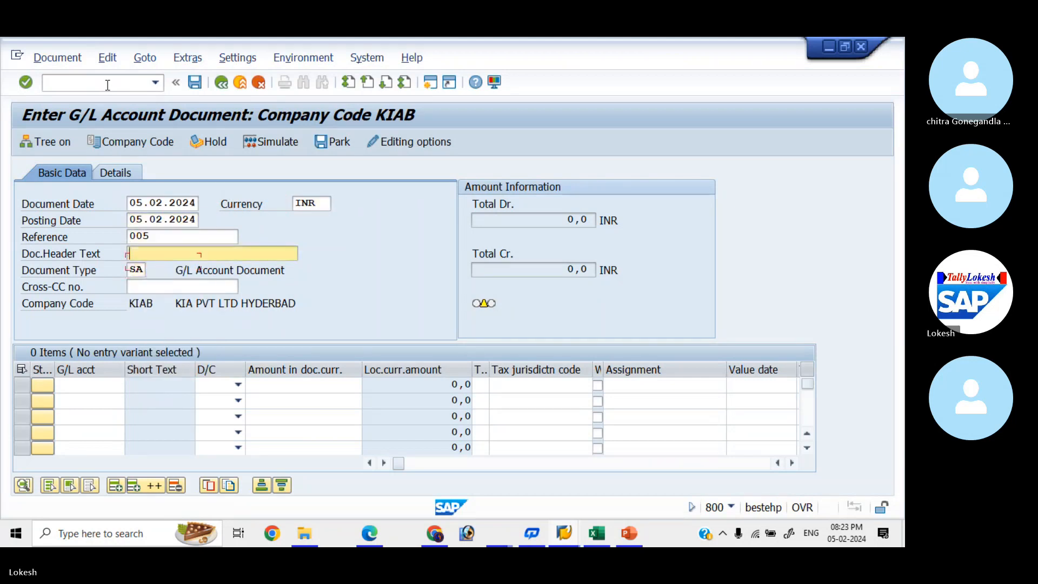
{"action": "key", "text": "Return"}
{"action": "key", "text": "Tab"}
{"action": "key", "text": "Tab"}
{"action": "key", "text": "Tab"}
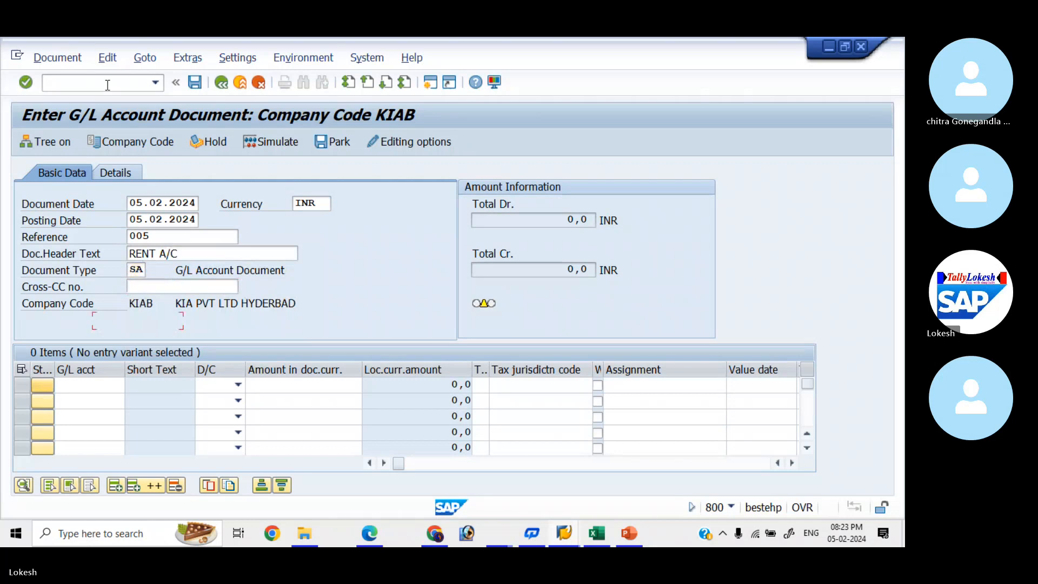
Enter G/L account 400001 in the first line item as a debit of 10000.
{"action": "key", "text": "Tab"}
{"action": "key", "text": "Down"}
{"action": "key", "text": "Return"}
{"action": "key", "text": "Tab"}
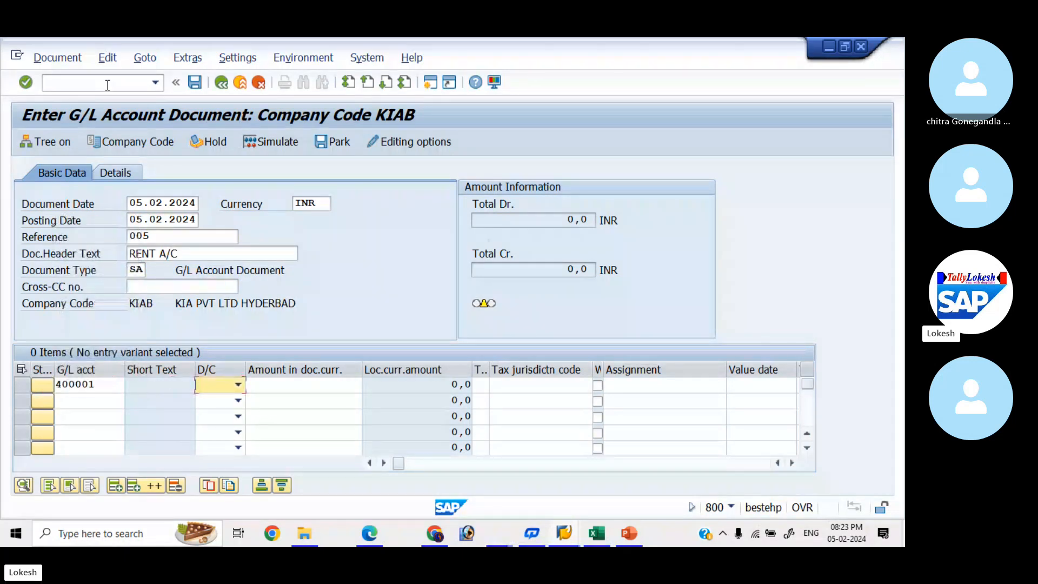
{"action": "key", "text": "Down"}
{"action": "key", "text": "Tab"}
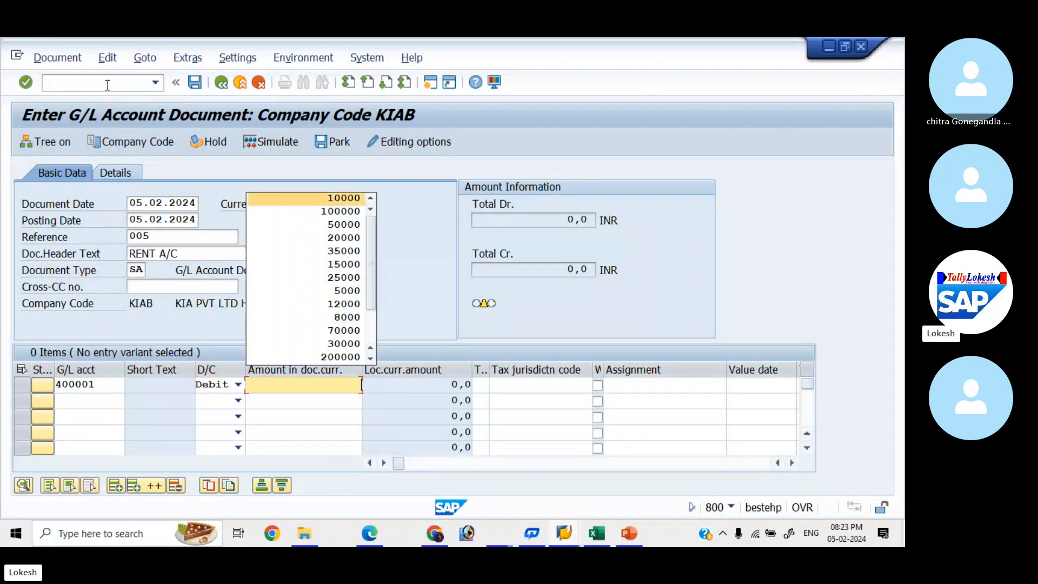
{"action": "key", "text": "Down"}
{"action": "key", "text": "Return"}
{"action": "key", "text": "Tab"}
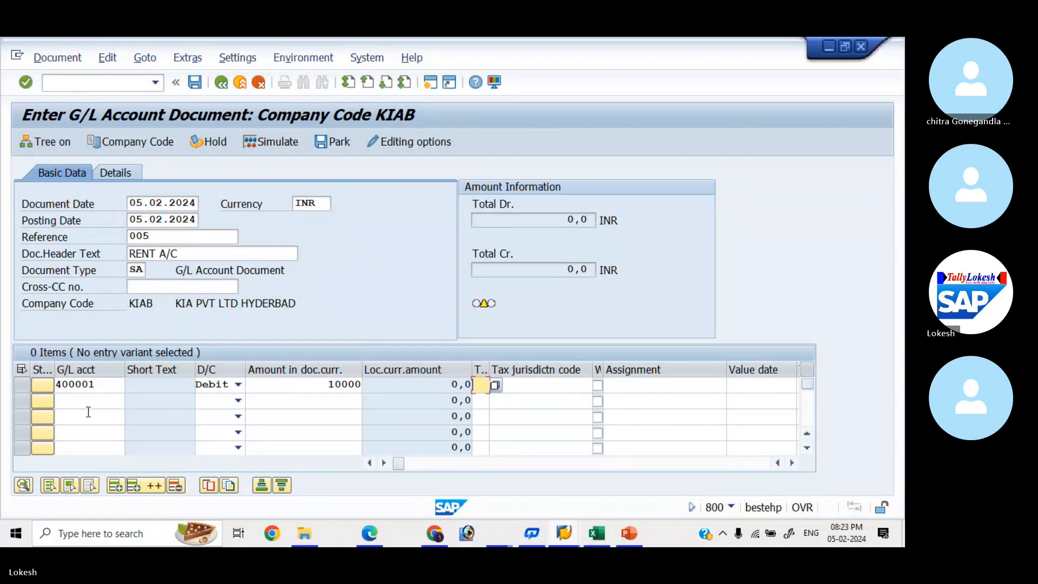
Enter G/L account 200001 in the second line item as a credit of 10000.
{"action": "left_click", "coordinate": [95, 402]}
{"action": "key", "text": "Down"}
{"action": "key", "text": "Down"}
{"action": "key", "text": "Down"}
{"action": "key", "text": "Down"}
{"action": "key", "text": "Down"}
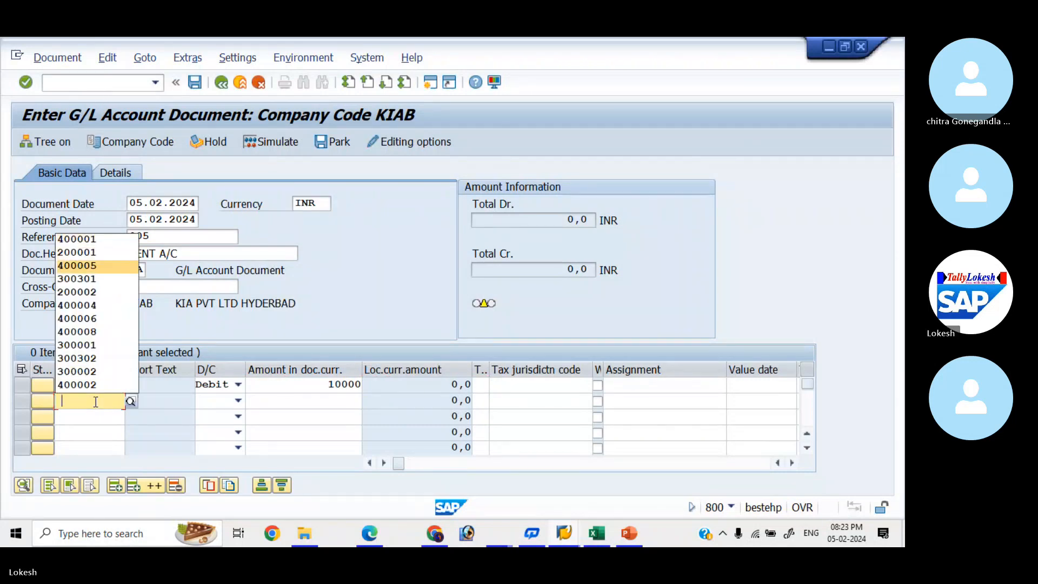
{"action": "key", "text": "Up"}
{"action": "key", "text": "Up"}
{"action": "key", "text": "Up"}
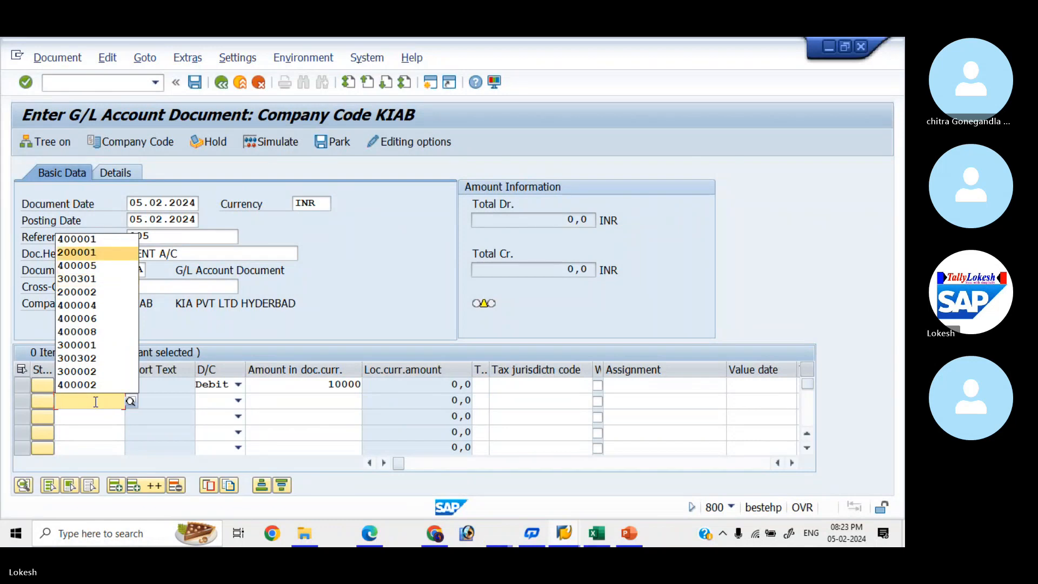
{"action": "key", "text": "Return"}
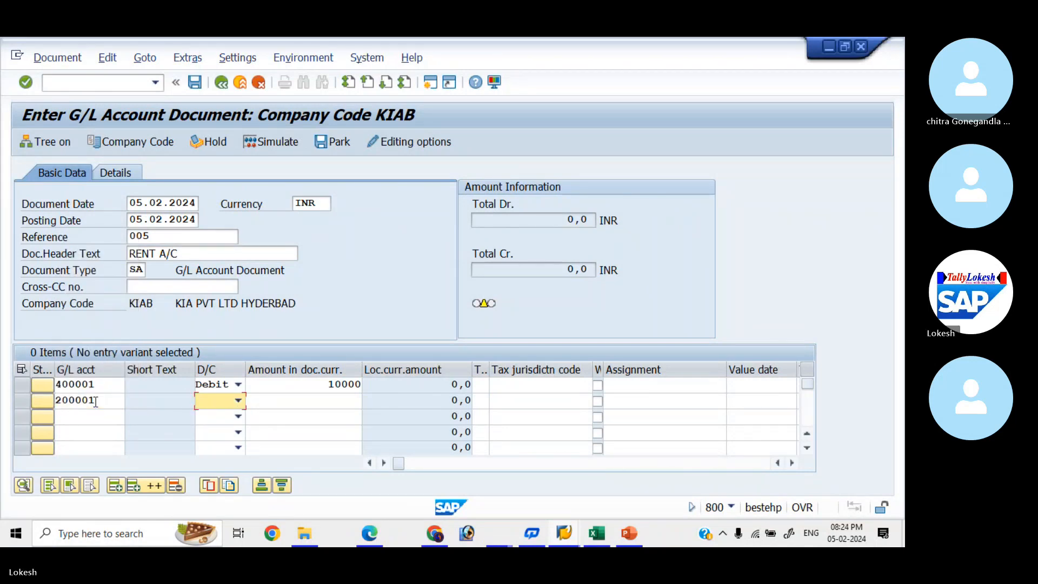
{"action": "key", "text": "c"}
{"action": "key", "text": "Tab"}
{"action": "key", "text": "Down"}
{"action": "key", "text": "Return"}
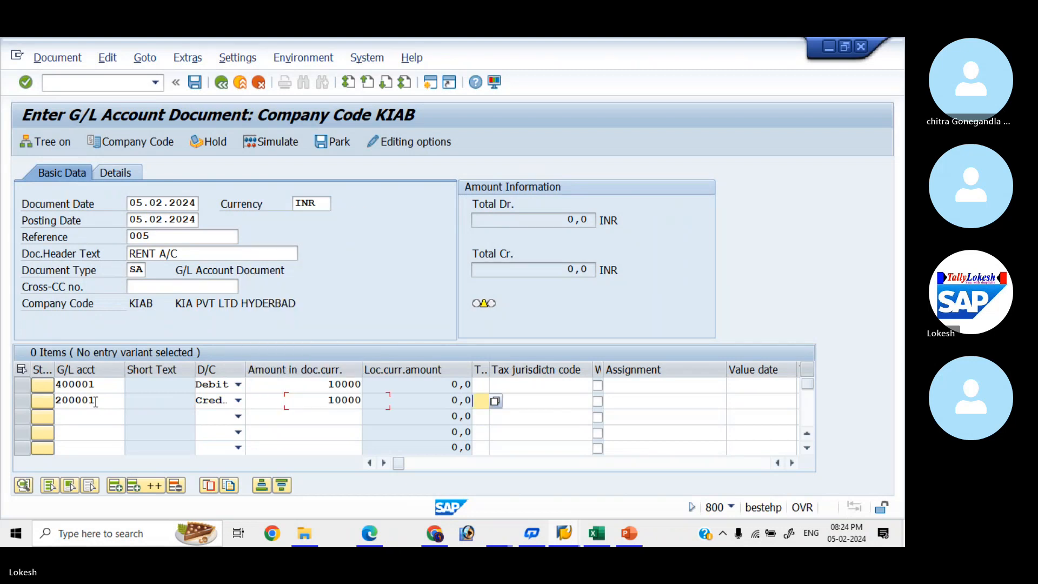
Check the line items, simulate the rent document and post it.
{"action": "left_click", "coordinate": [95, 402]}
{"action": "key", "text": "Return"}
{"action": "left_click", "coordinate": [281, 147]}
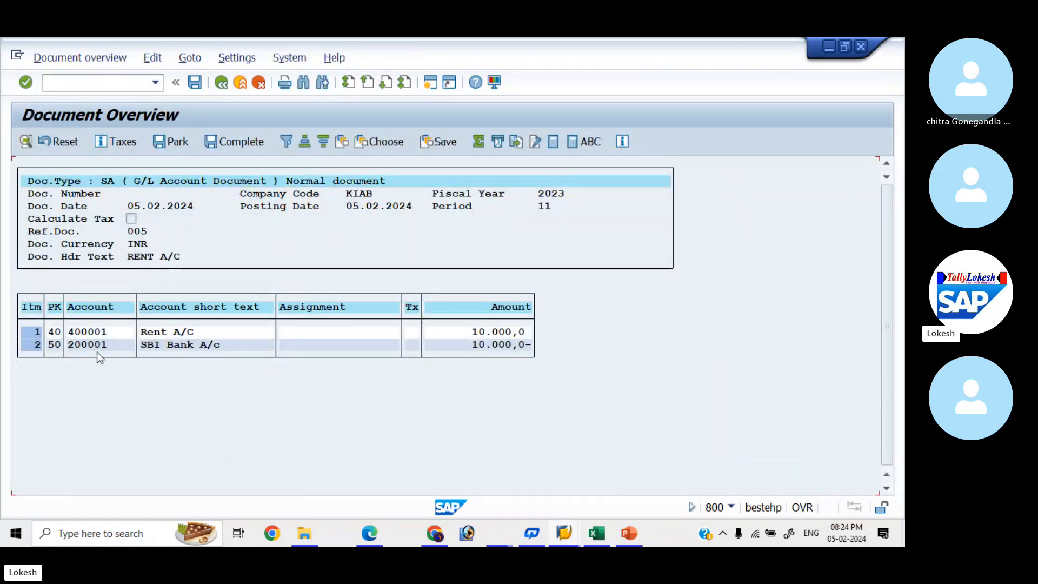
{"action": "left_click", "coordinate": [194, 83]}
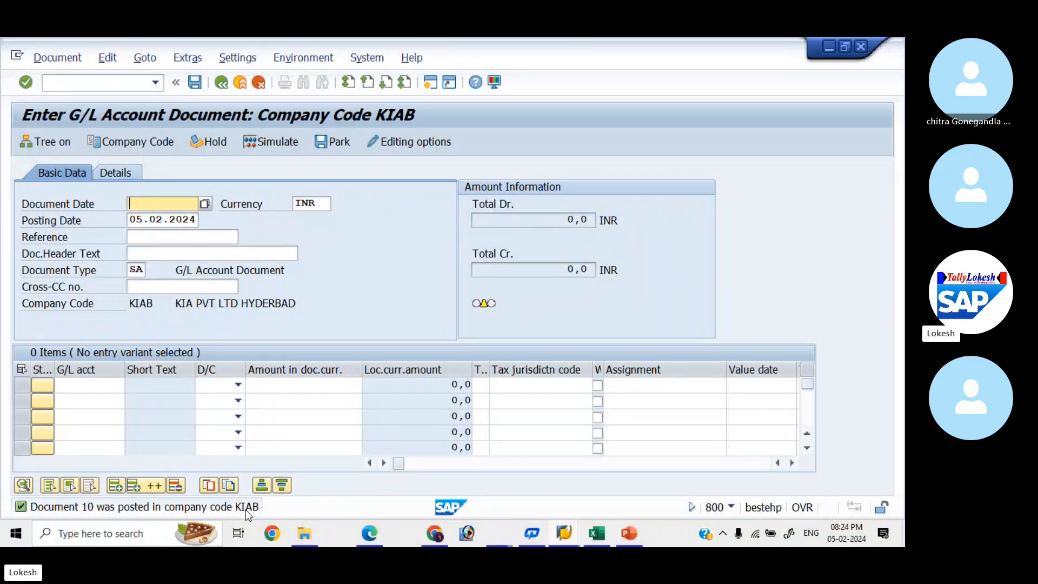
Look up the G/L account deletion transaction on the PowerPoint slide and review 400001 Rent A/C in the SAP account list.
{"action": "key", "text": "alt+Tab"}
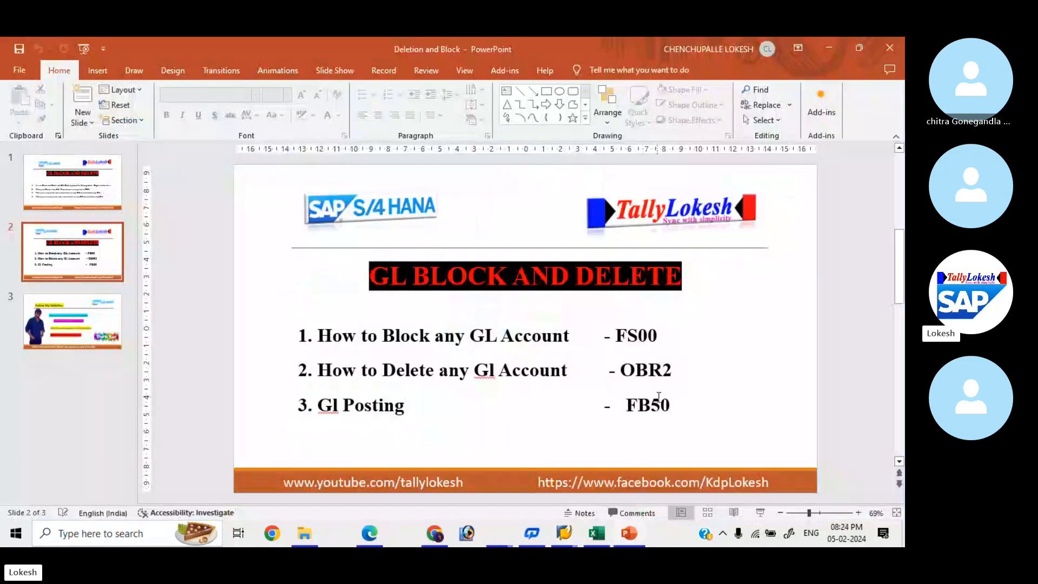
{"action": "left_click", "coordinate": [652, 377]}
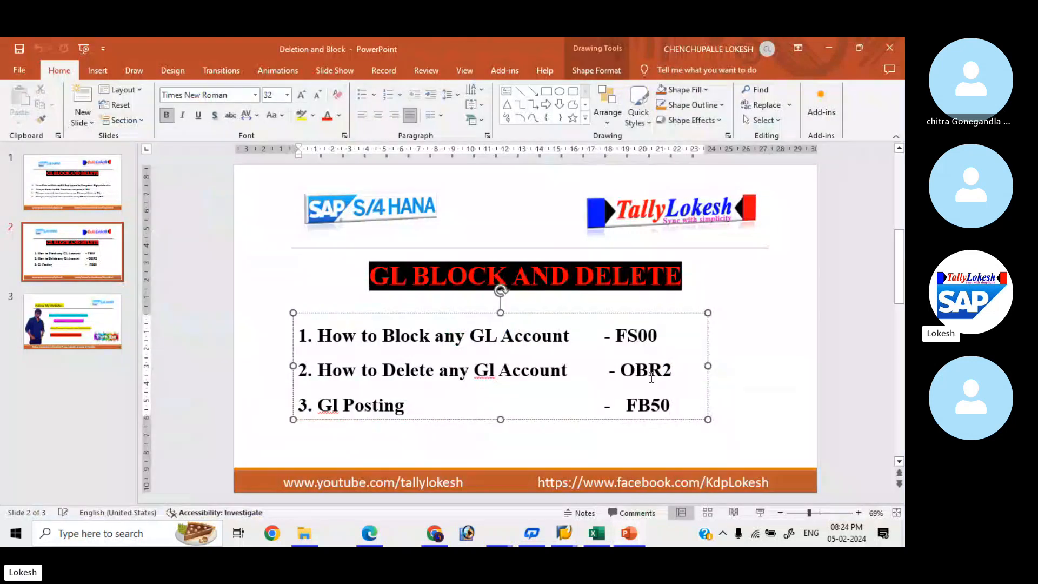
{"action": "key", "text": "alt+Tab"}
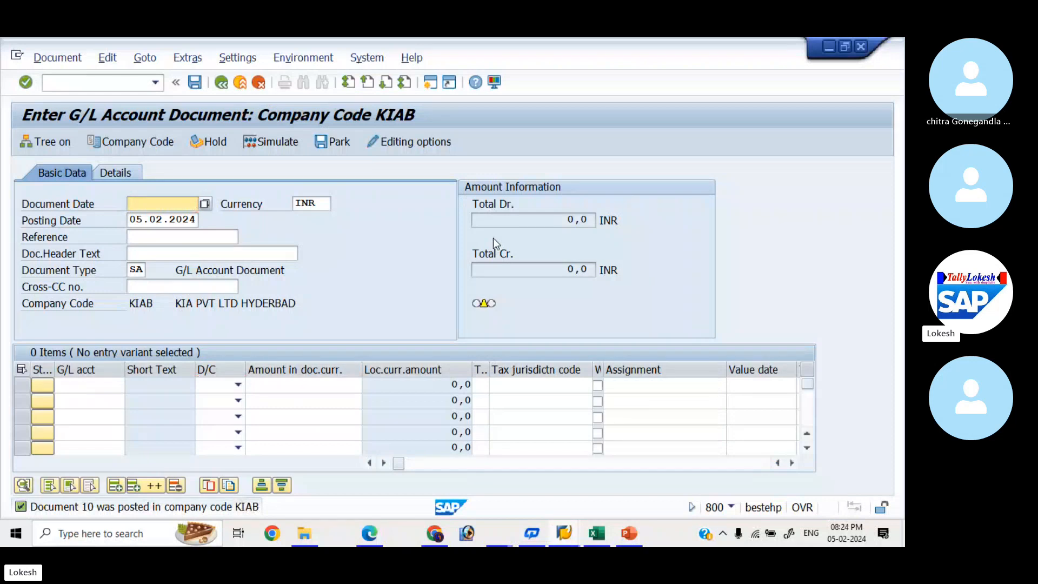
{"action": "key", "text": "alt+Tab"}
{"action": "key", "text": "alt+Tab"}
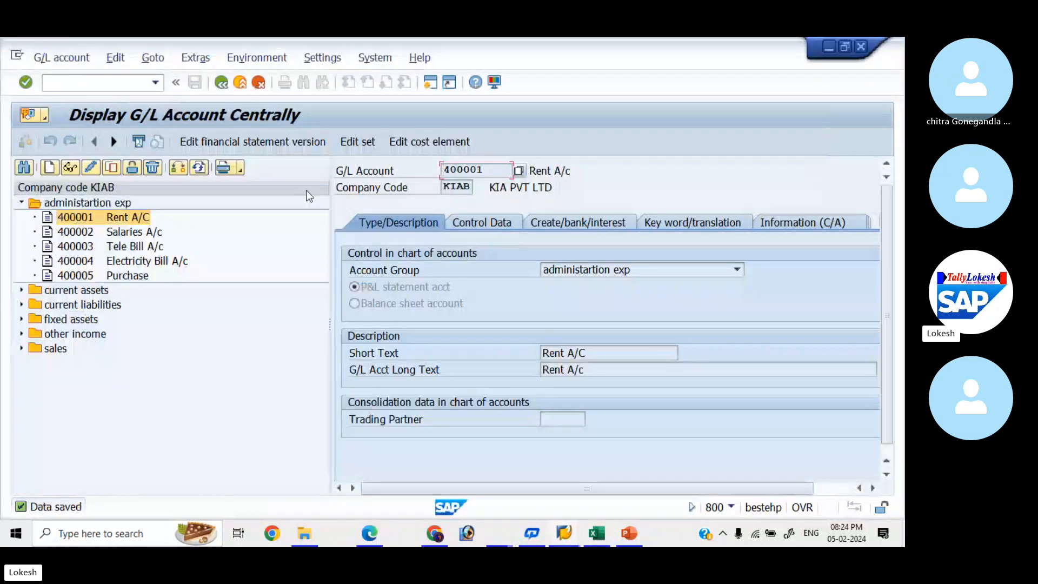
{"action": "left_click", "coordinate": [137, 220]}
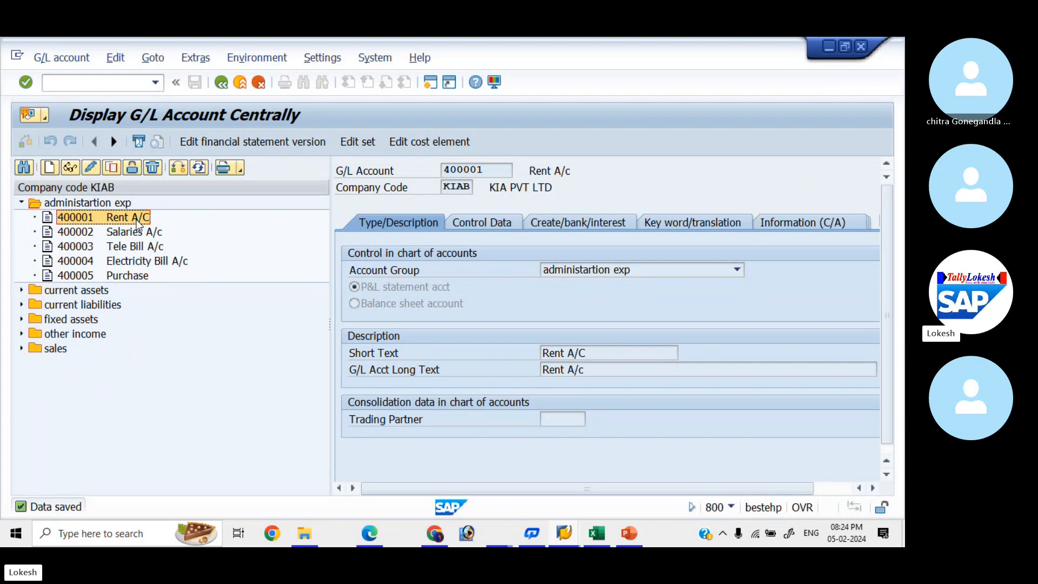
{"action": "left_click", "coordinate": [139, 247]}
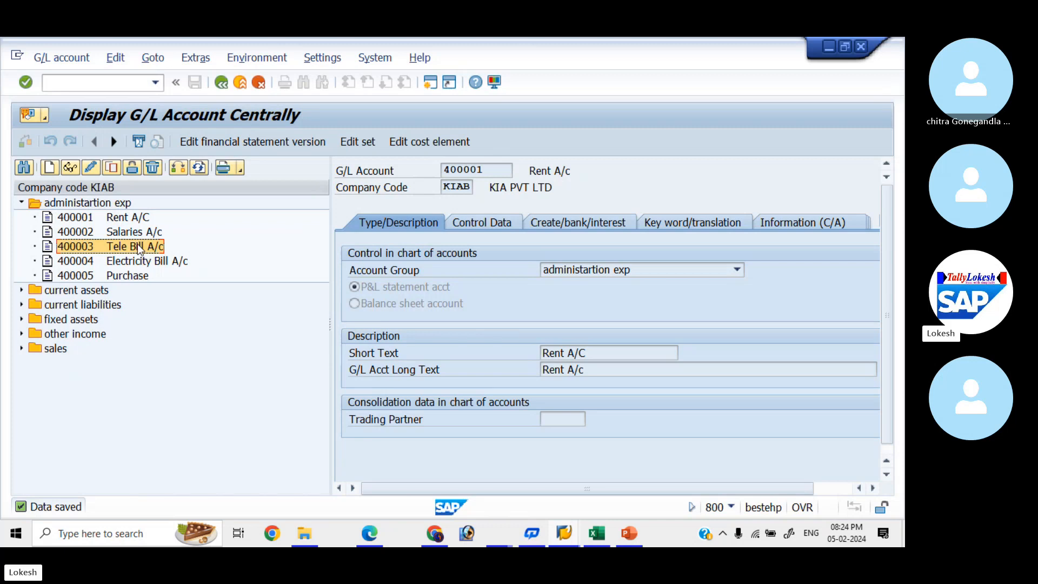
{"action": "left_click", "coordinate": [115, 218]}
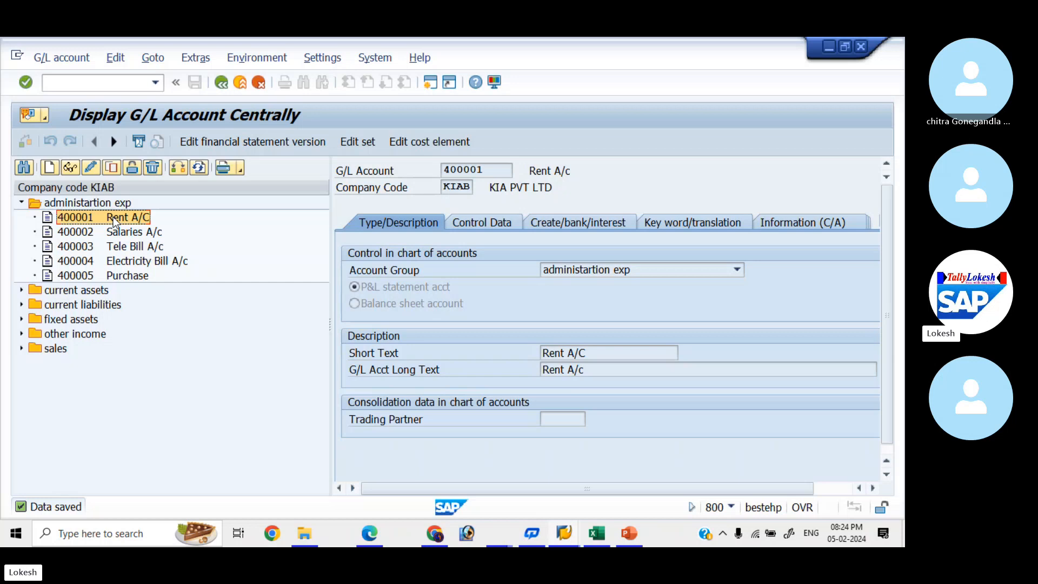
{"action": "key", "text": "alt+Tab"}
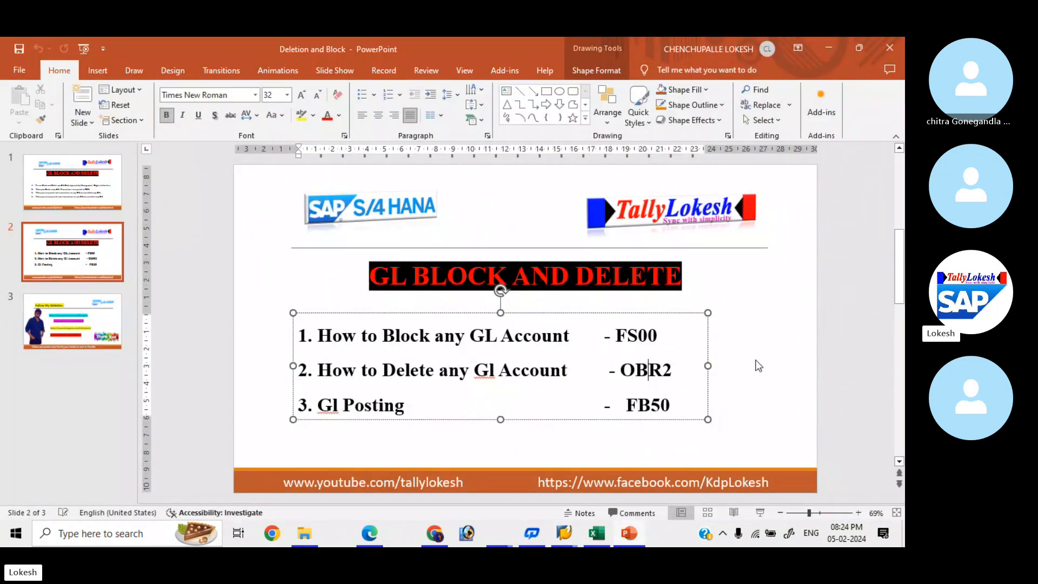
Switch to the SAP document entry session and start transaction OBR2 for deleting master data.
{"action": "key", "text": "alt+Tab"}
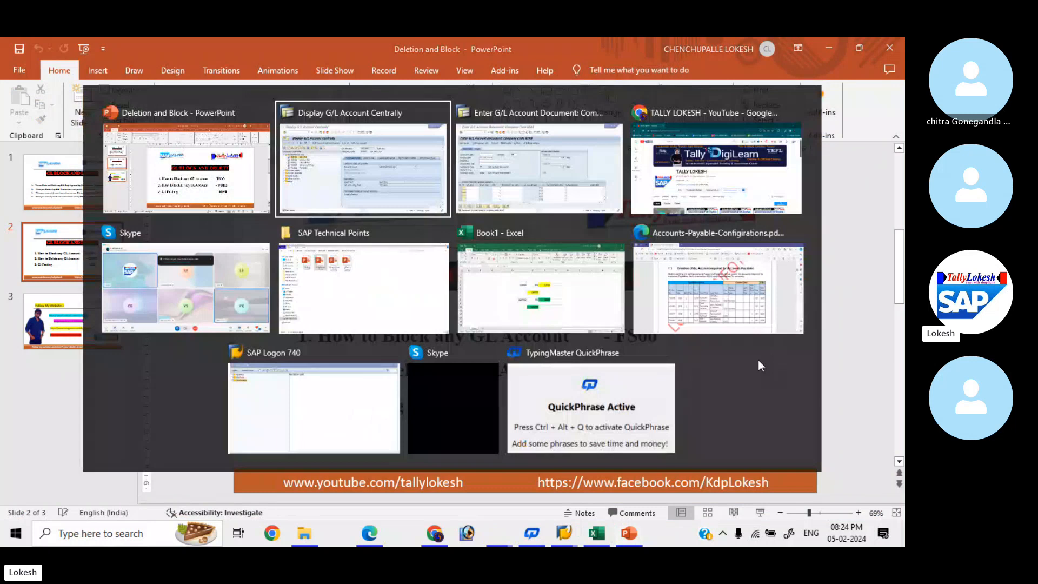
{"action": "key", "text": "alt+Tab"}
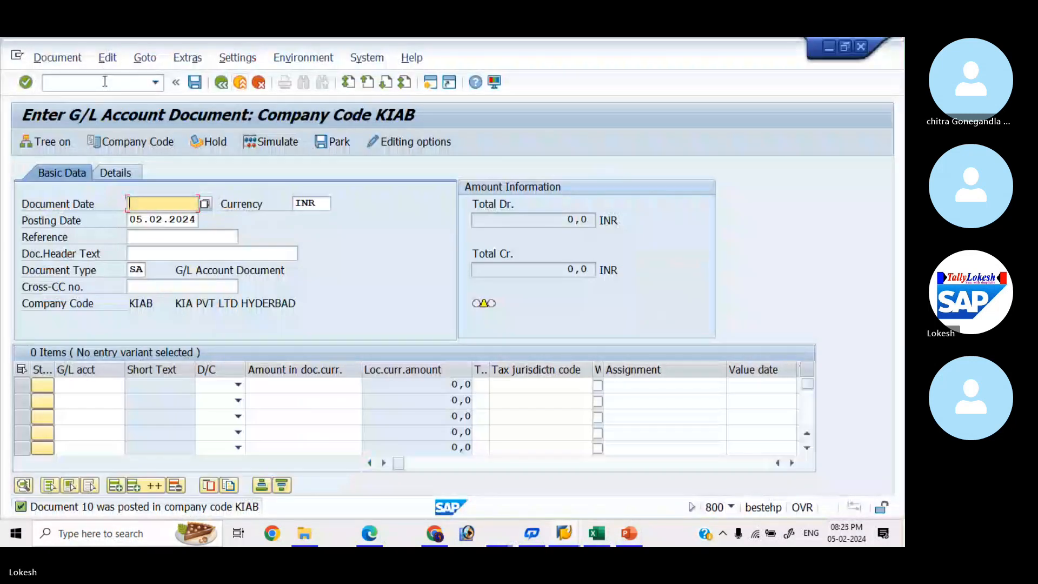
{"action": "left_click", "coordinate": [105, 81]}
{"action": "type", "text": "/NO"}
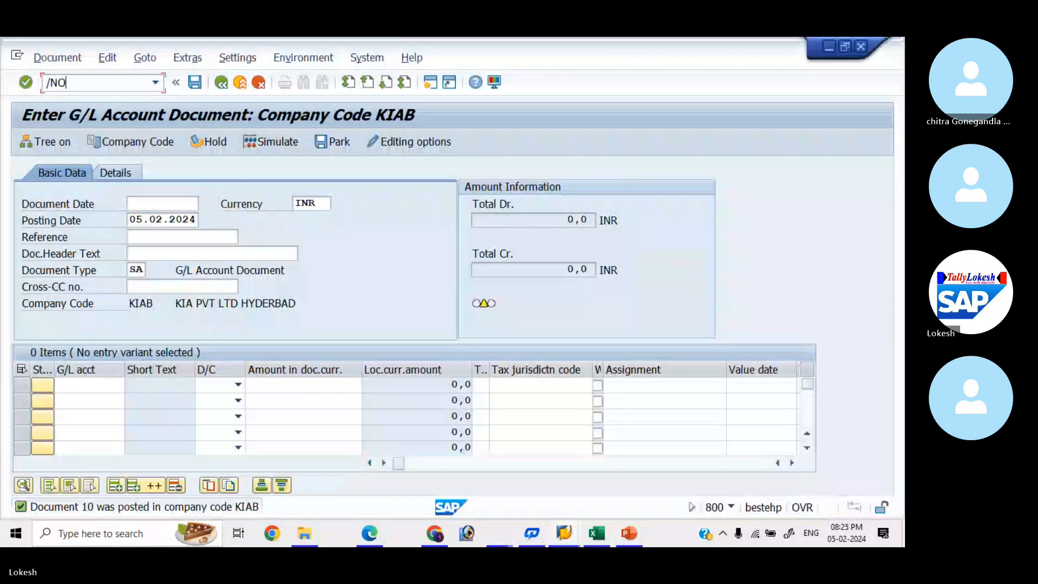
{"action": "type", "text": "BR2"}
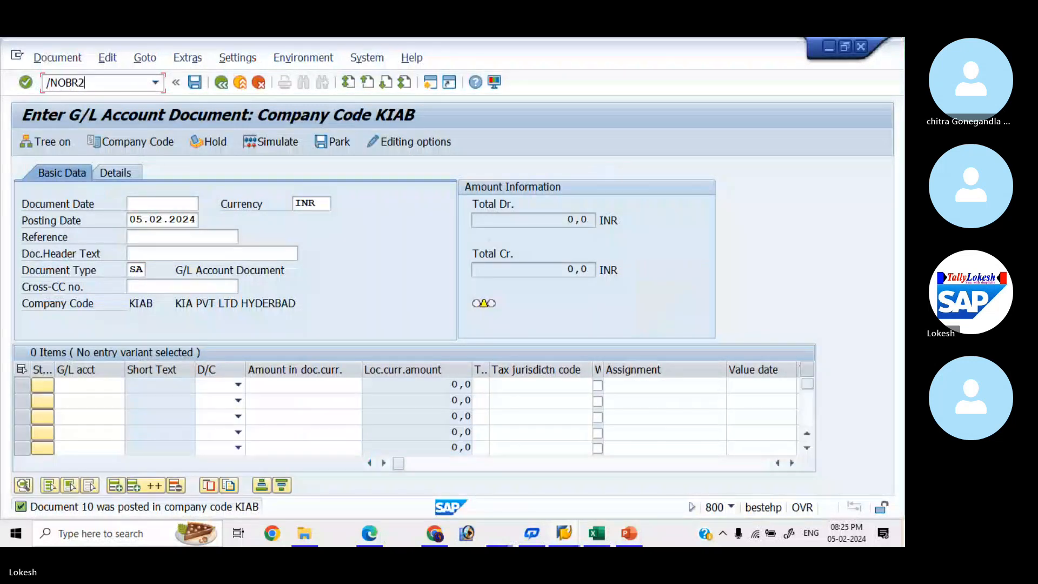
{"action": "key", "text": "Return"}
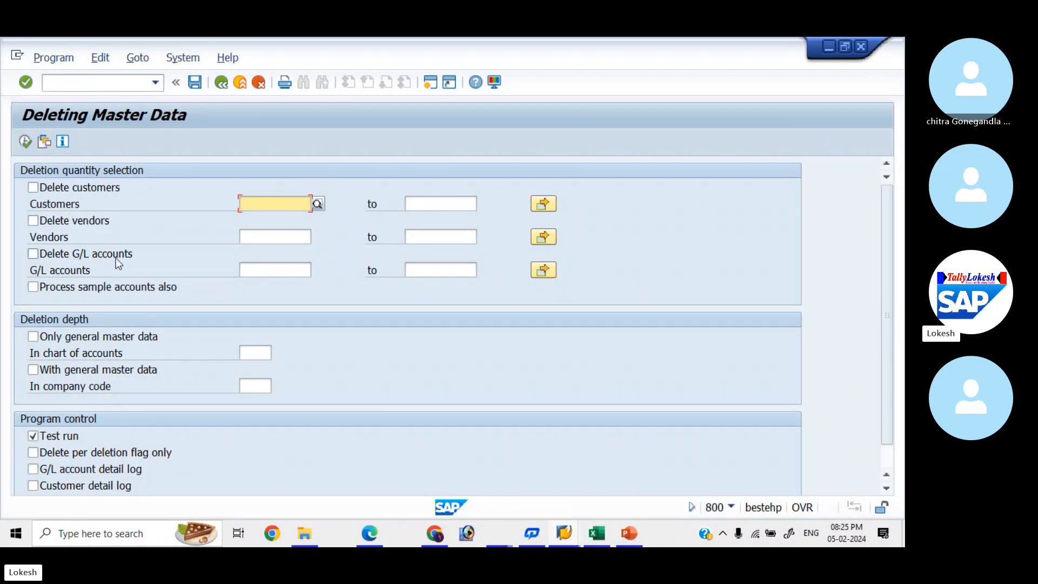
Enable deletion of G/L accounts and pick account 400001 Rent A/c from chart of accounts KIAA.
{"action": "left_click", "coordinate": [32, 256]}
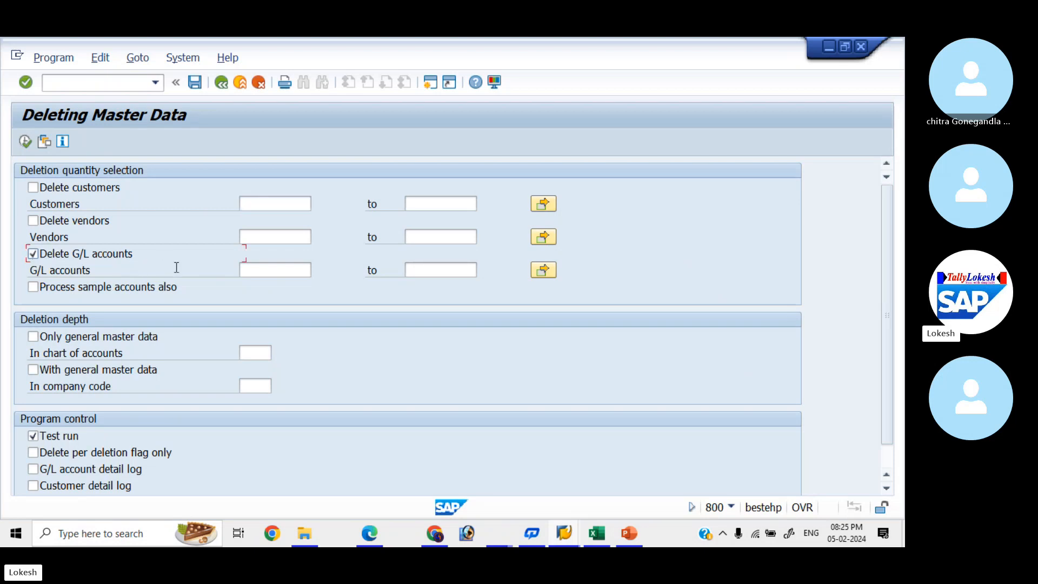
{"action": "left_click", "coordinate": [286, 267]}
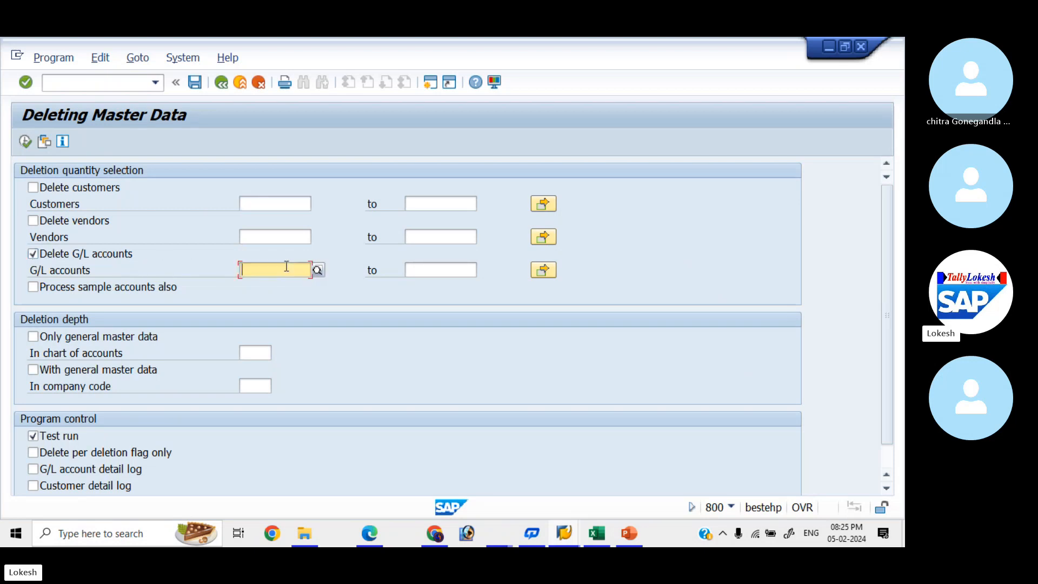
{"action": "left_click", "coordinate": [317, 269]}
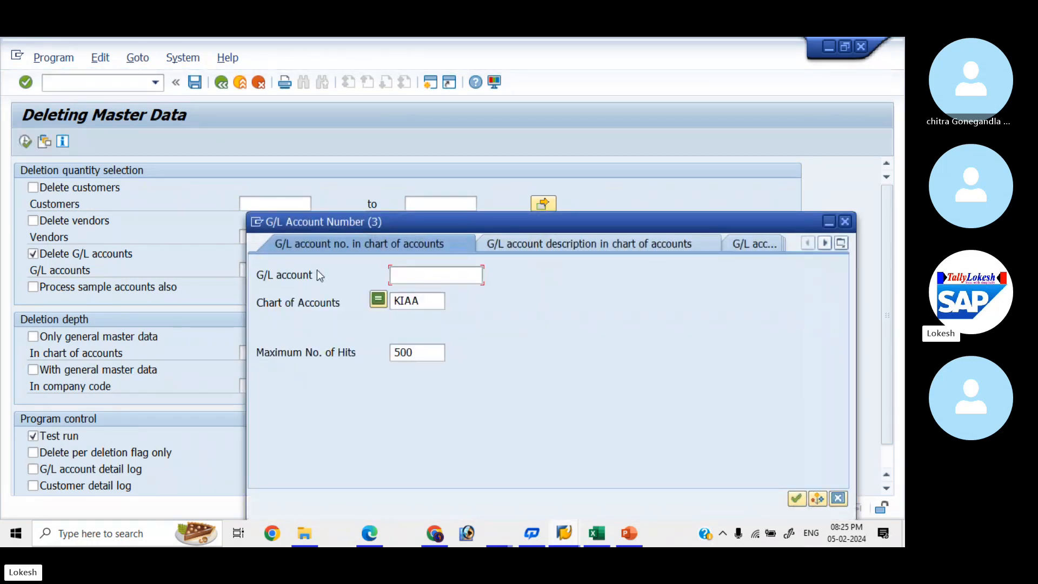
{"action": "key", "text": "Return"}
{"action": "key", "text": "Down"}
{"action": "key", "text": "Down"}
{"action": "key", "text": "Down"}
{"action": "key", "text": "Down"}
{"action": "key", "text": "Down"}
{"action": "key", "text": "Down"}
{"action": "key", "text": "Down"}
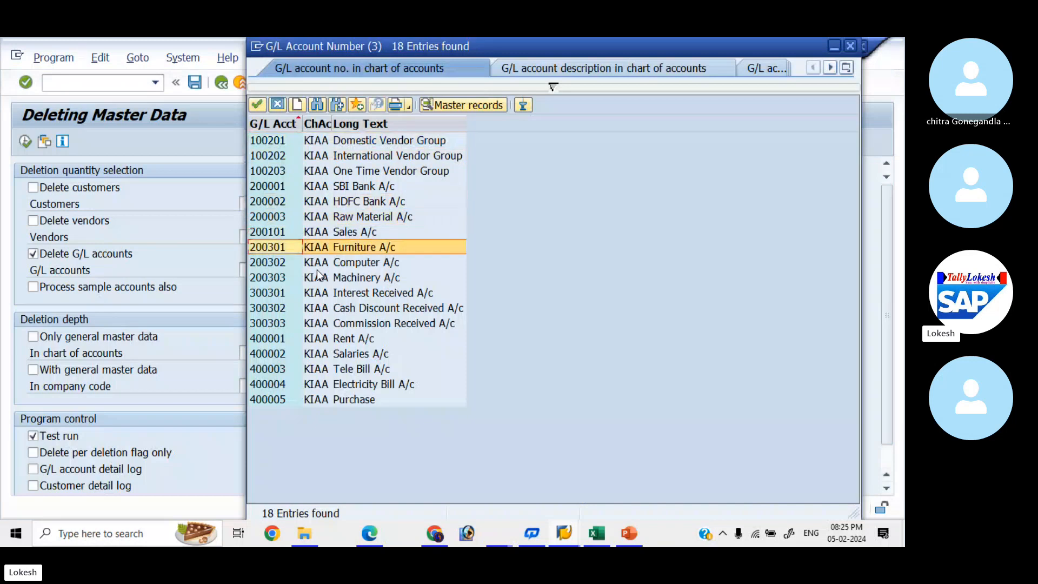
{"action": "key", "text": "Down"}
{"action": "key", "text": "Down"}
{"action": "key", "text": "Down"}
{"action": "key", "text": "Down"}
{"action": "key", "text": "Down"}
{"action": "key", "text": "Down"}
{"action": "key", "text": "Return"}
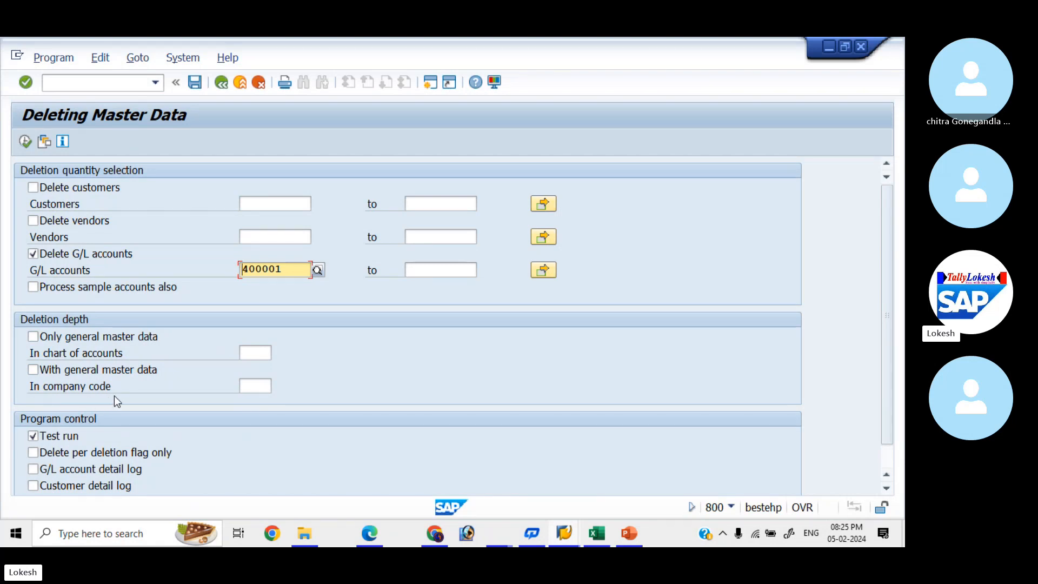
Set the deletion depth to include general master data in company code KIAB.
{"action": "left_click", "coordinate": [34, 373]}
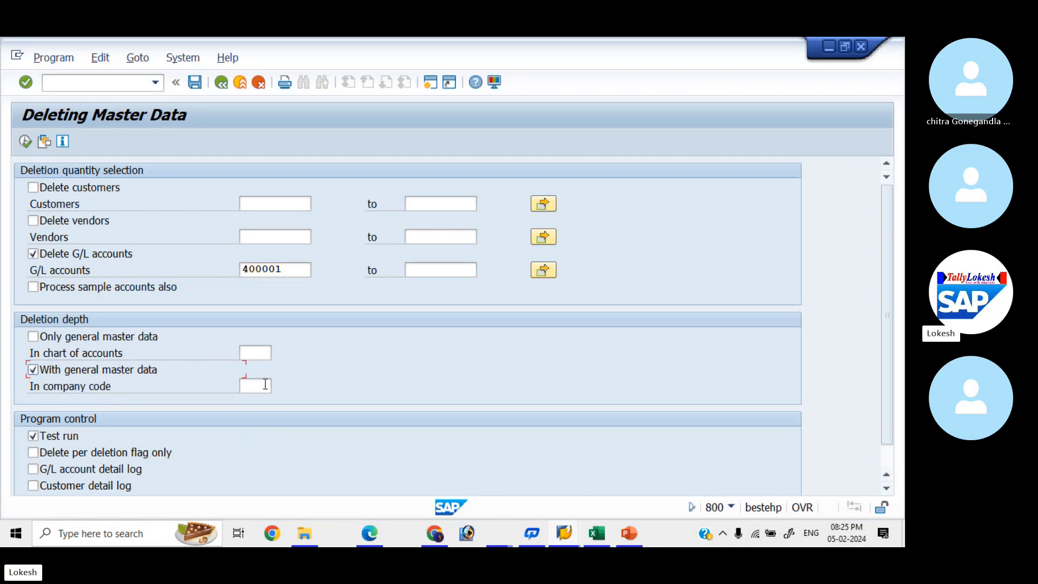
{"action": "left_click", "coordinate": [263, 385]}
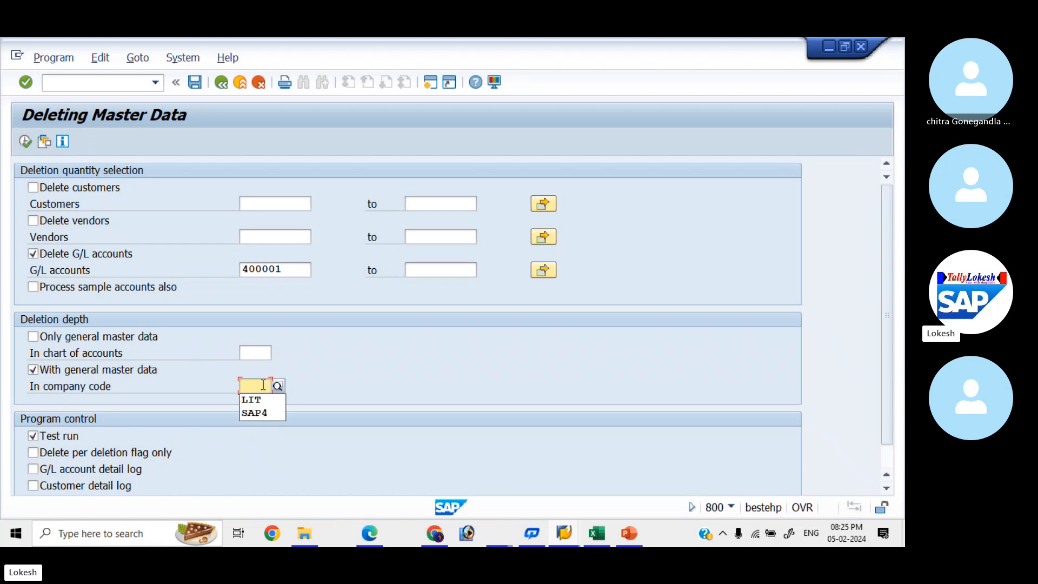
{"action": "type", "text": "KIAB"}
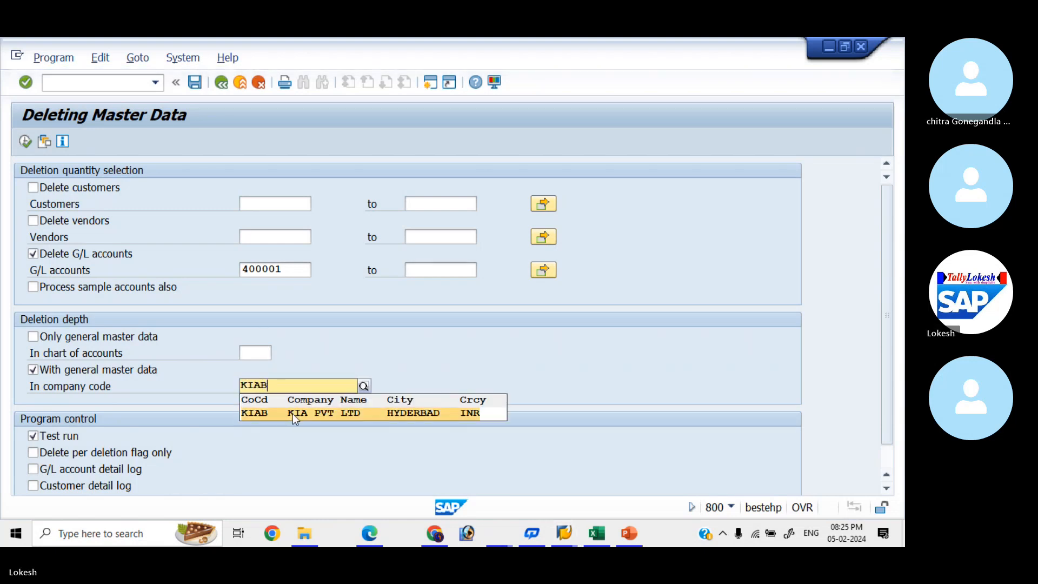
{"action": "left_click", "coordinate": [293, 414]}
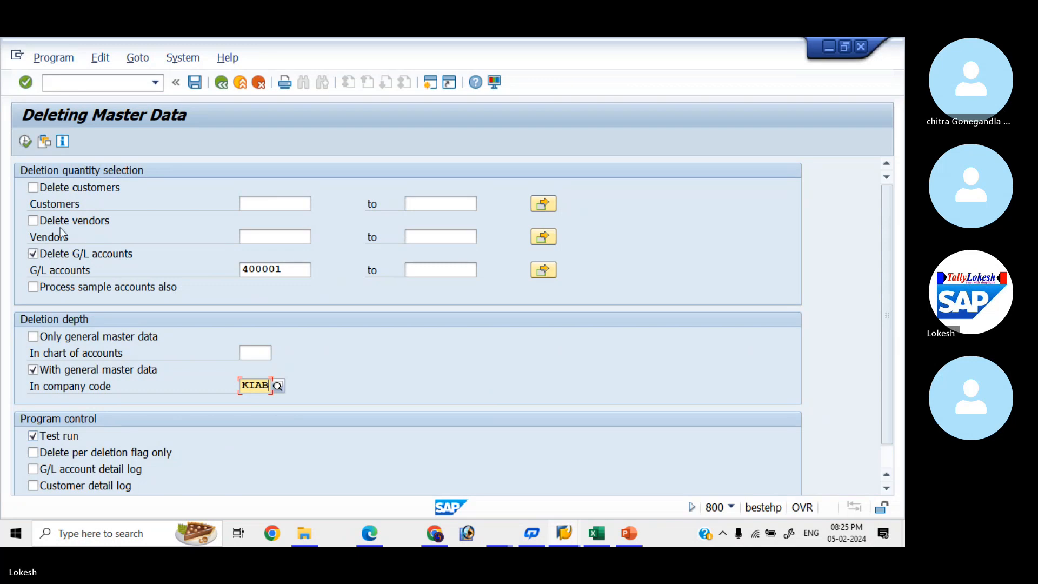
Execute the test run for deleting account 400001, review its log and return to the selection screen.
{"action": "left_click", "coordinate": [29, 144]}
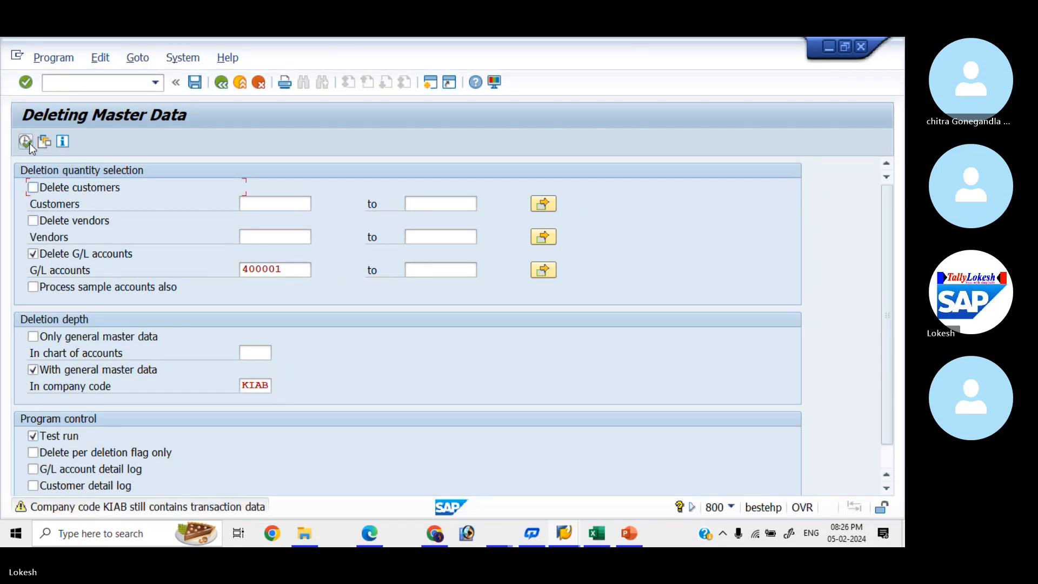
{"action": "left_click", "coordinate": [29, 144]}
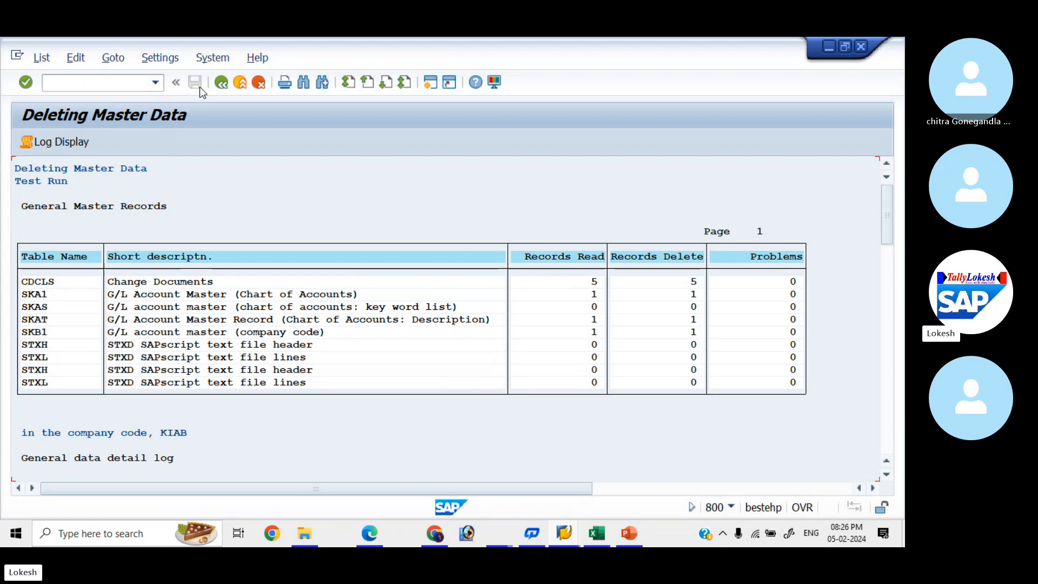
{"action": "left_click", "coordinate": [222, 84]}
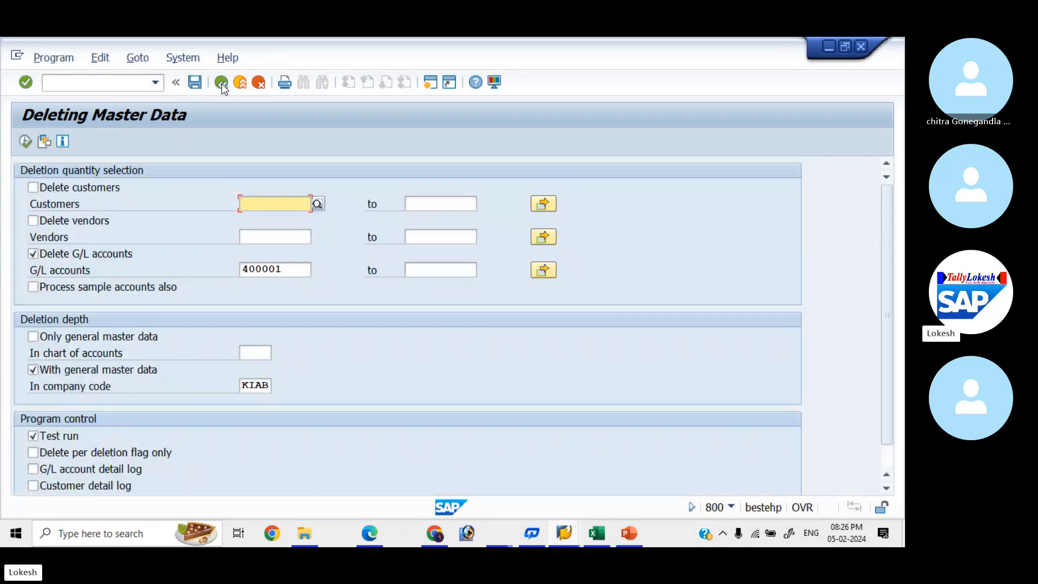
Turn off the test run and try to delete account 400001 from company code KIAB in an update run.
{"action": "left_click", "coordinate": [34, 436]}
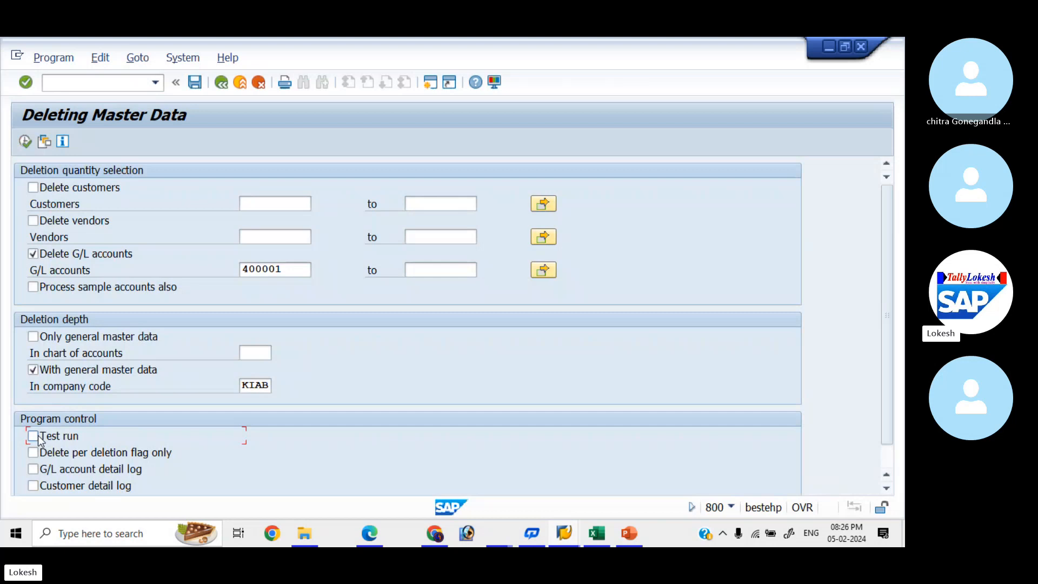
{"action": "left_click", "coordinate": [23, 144]}
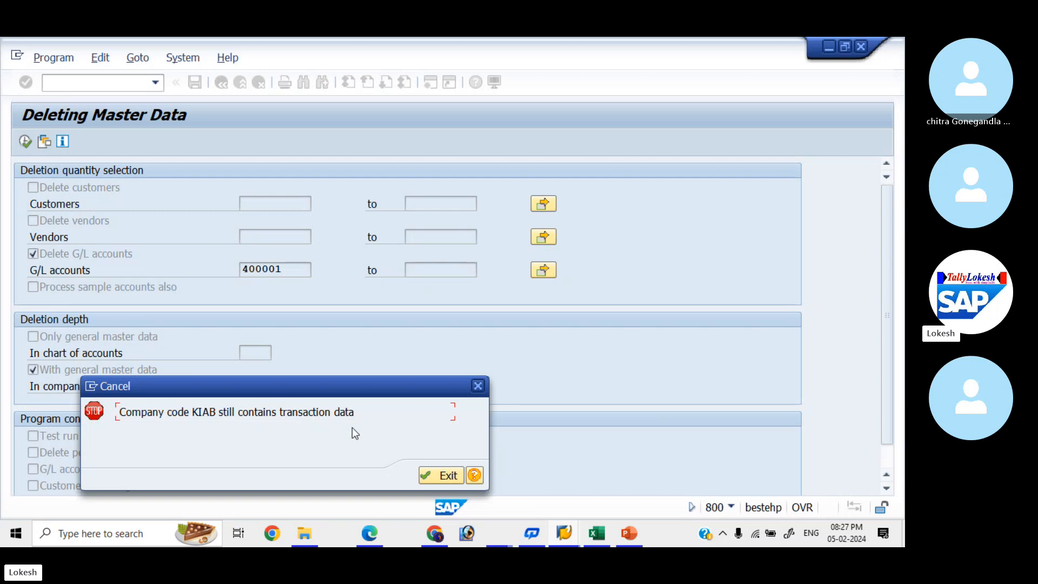
{"action": "left_click", "coordinate": [447, 477]}
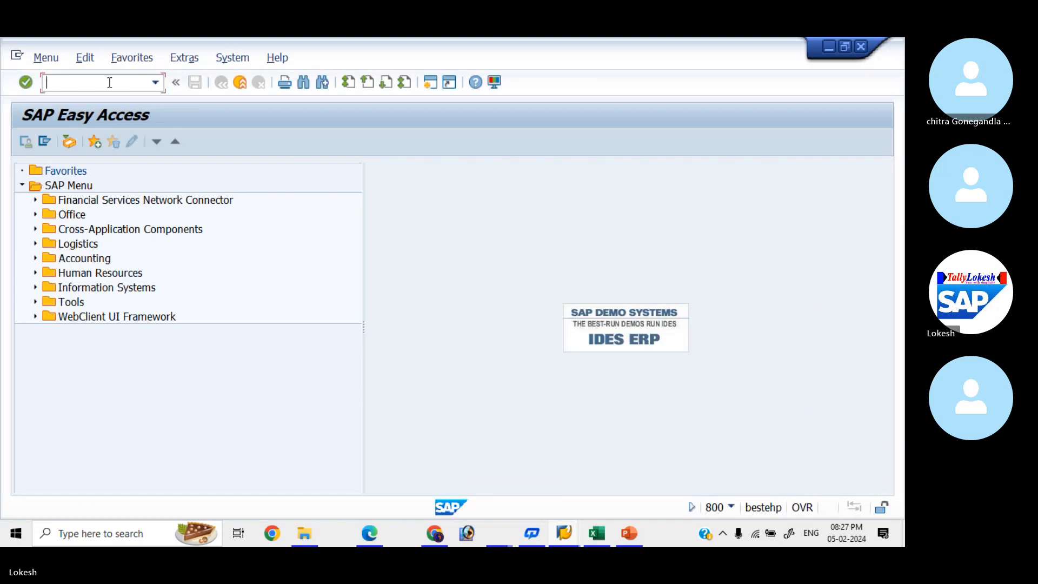
Start transaction OBR2 again and enable deletion of G/L accounts.
{"action": "type", "text": "OBR2"}
{"action": "key", "text": "Return"}
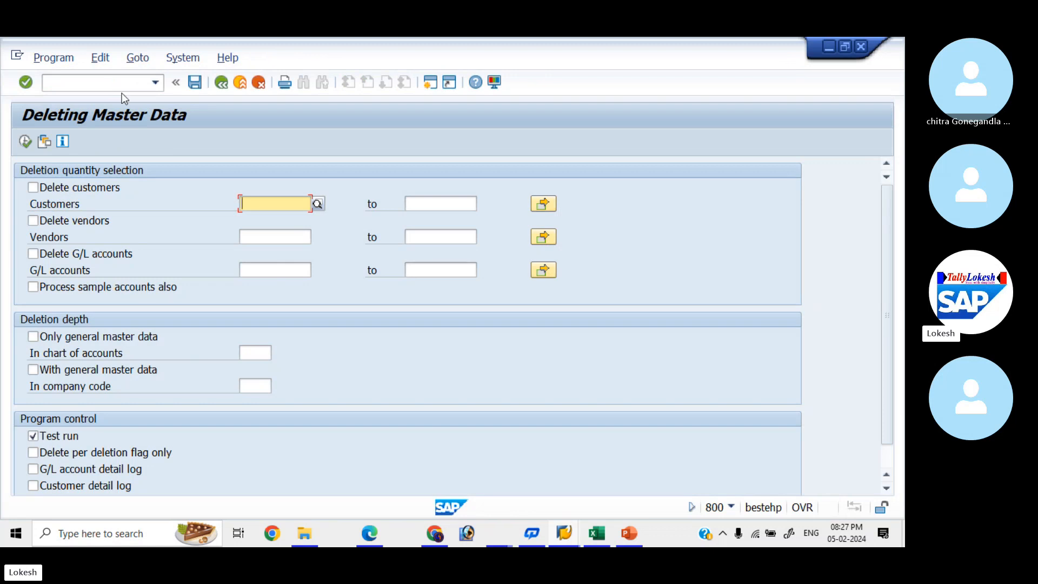
{"action": "left_click", "coordinate": [35, 256]}
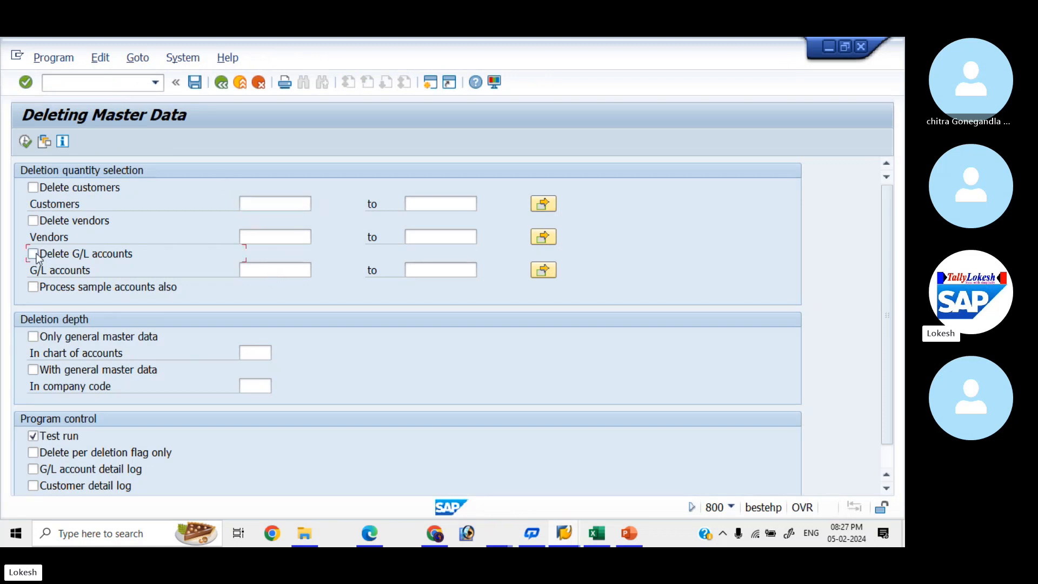
{"action": "left_click", "coordinate": [255, 270]}
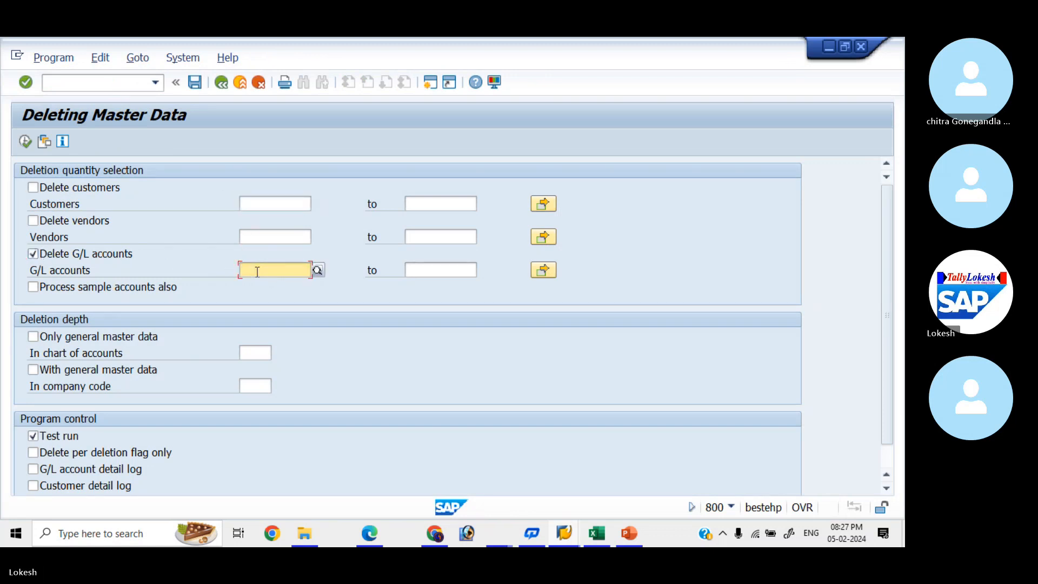
Check the administartion exp accounts in the G/L account display session and return to the Deleting Master Data session.
{"action": "key", "text": "alt+Tab"}
{"action": "key", "text": "alt+Tab"}
{"action": "key", "text": "alt+Tab"}
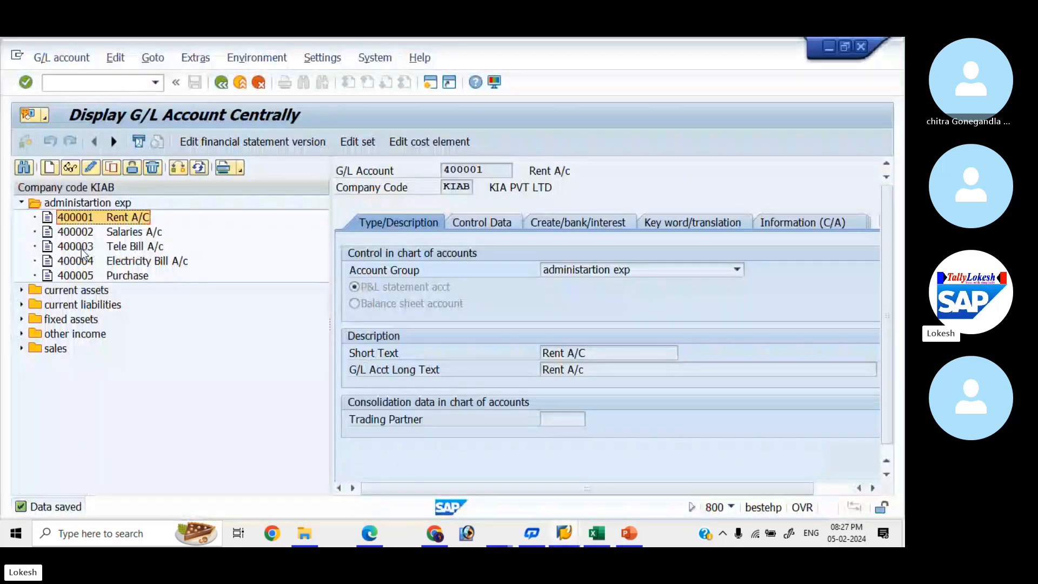
{"action": "key", "text": "alt+Tab"}
{"action": "key", "text": "alt+Tab"}
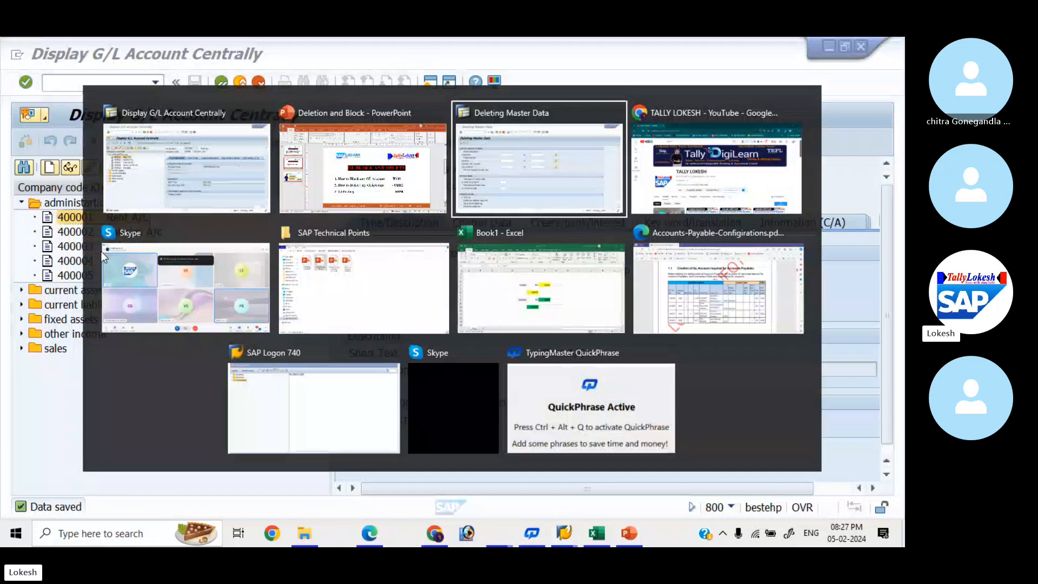
Look up the accounts in chart of accounts KIAA and pick 400003 Tele Bill A/c as the G/L account for deletion.
{"action": "left_click", "coordinate": [317, 270]}
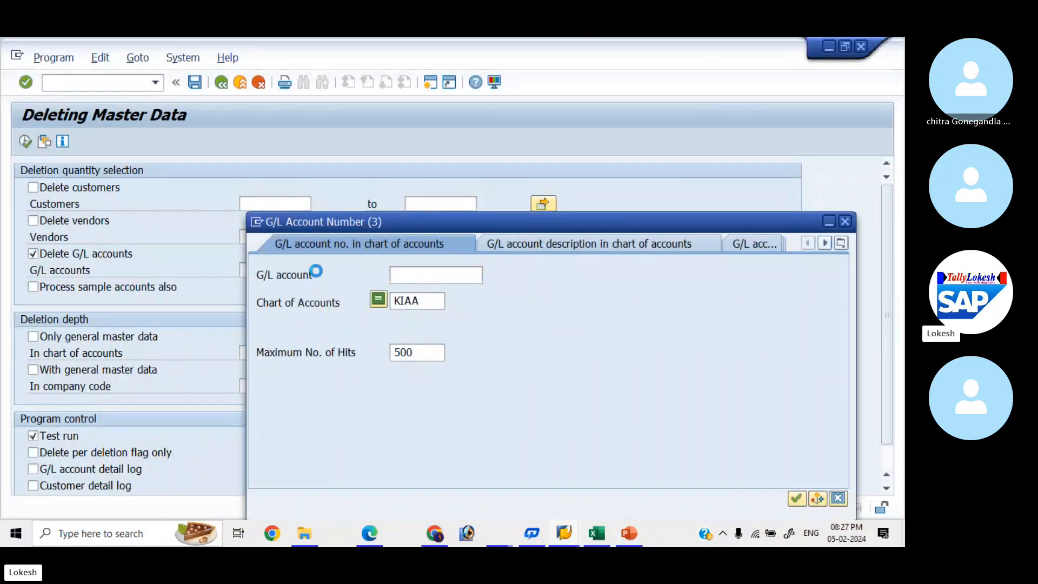
{"action": "key", "text": "Return"}
{"action": "key", "text": "Down"}
{"action": "key", "text": "Down"}
{"action": "key", "text": "Down"}
{"action": "key", "text": "Down"}
{"action": "key", "text": "Down"}
{"action": "key", "text": "Down"}
{"action": "key", "text": "Down"}
{"action": "key", "text": "Down"}
{"action": "key", "text": "Down"}
{"action": "key", "text": "Down"}
{"action": "key", "text": "Down"}
{"action": "key", "text": "Down"}
{"action": "key", "text": "Down"}
{"action": "key", "text": "Down"}
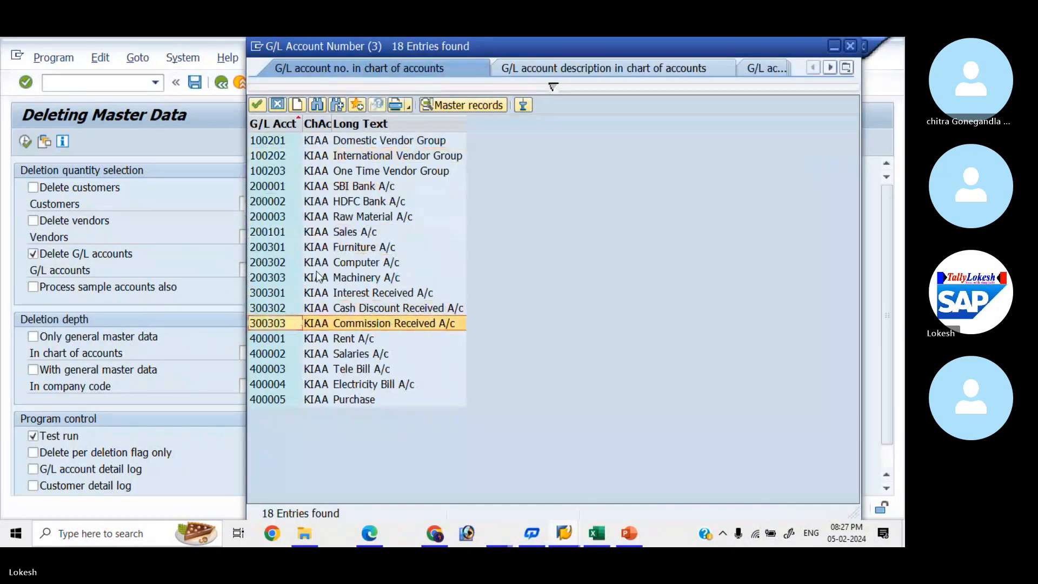
{"action": "key", "text": "Down"}
{"action": "key", "text": "Return"}
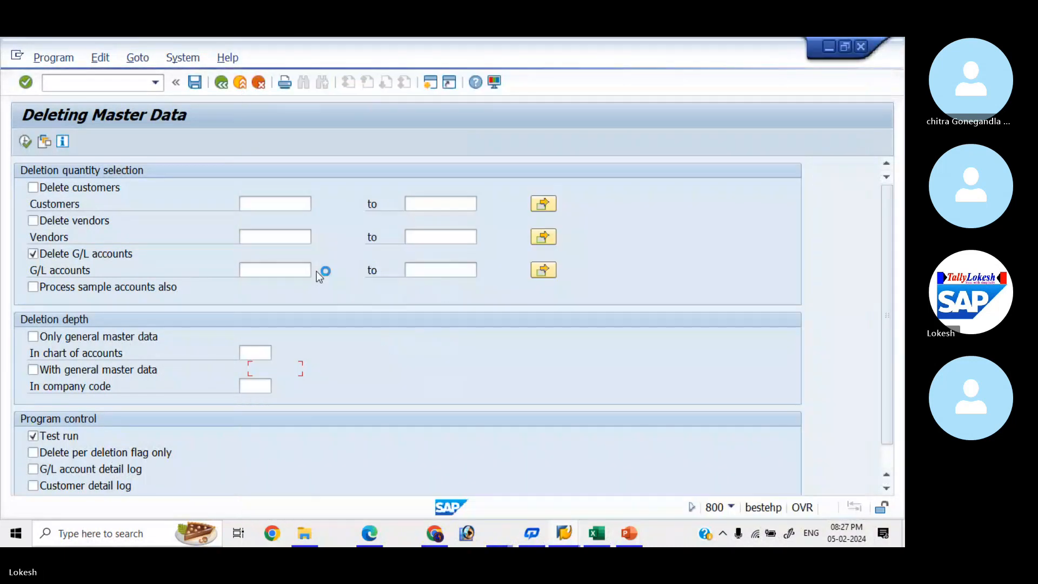
Include general master data in company code KIAB and turn off the test run.
{"action": "left_click", "coordinate": [40, 373]}
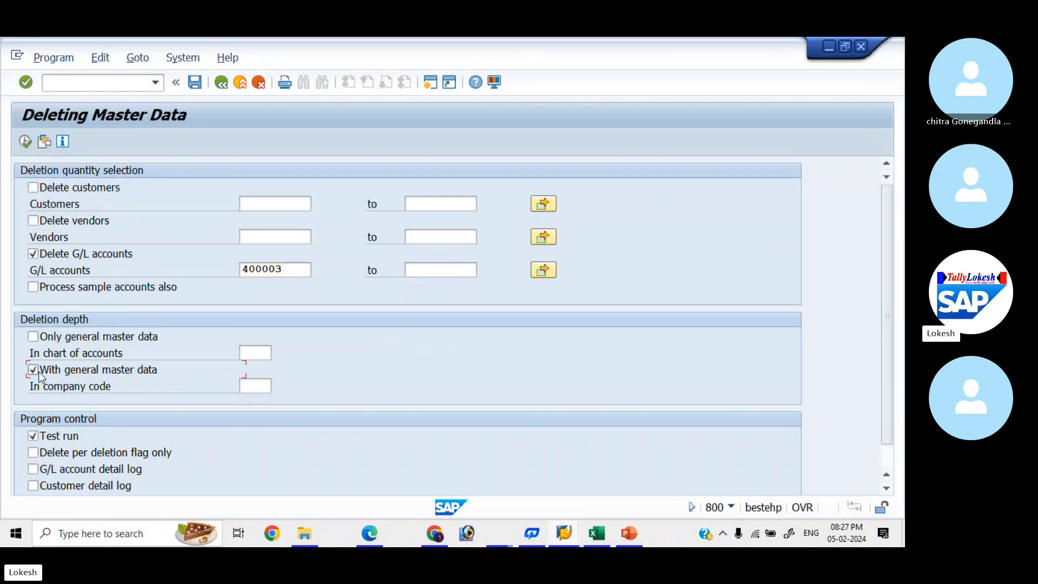
{"action": "left_click", "coordinate": [257, 385]}
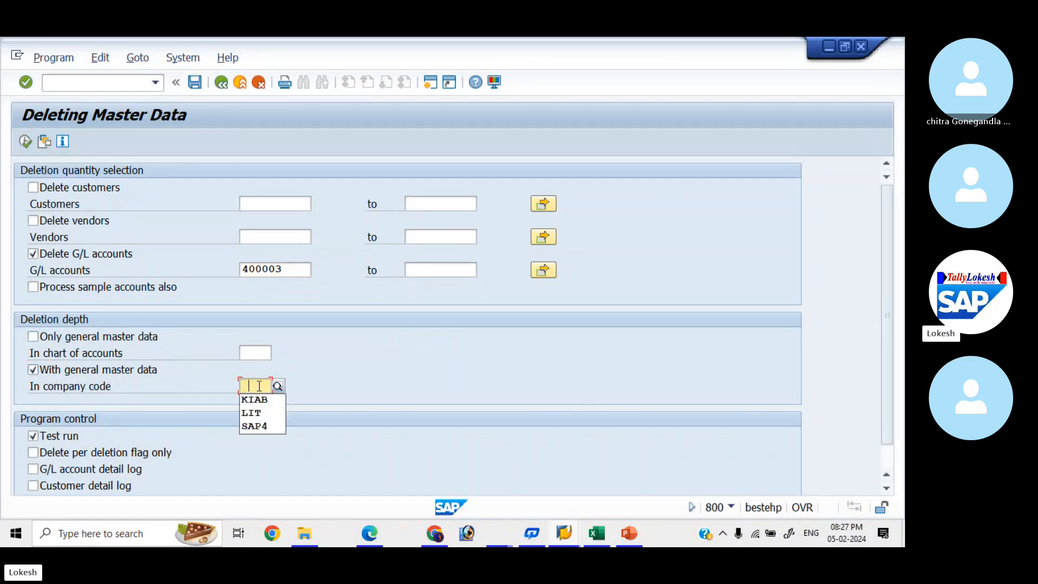
{"action": "key", "text": "Down"}
{"action": "key", "text": "Return"}
{"action": "key", "text": "Tab"}
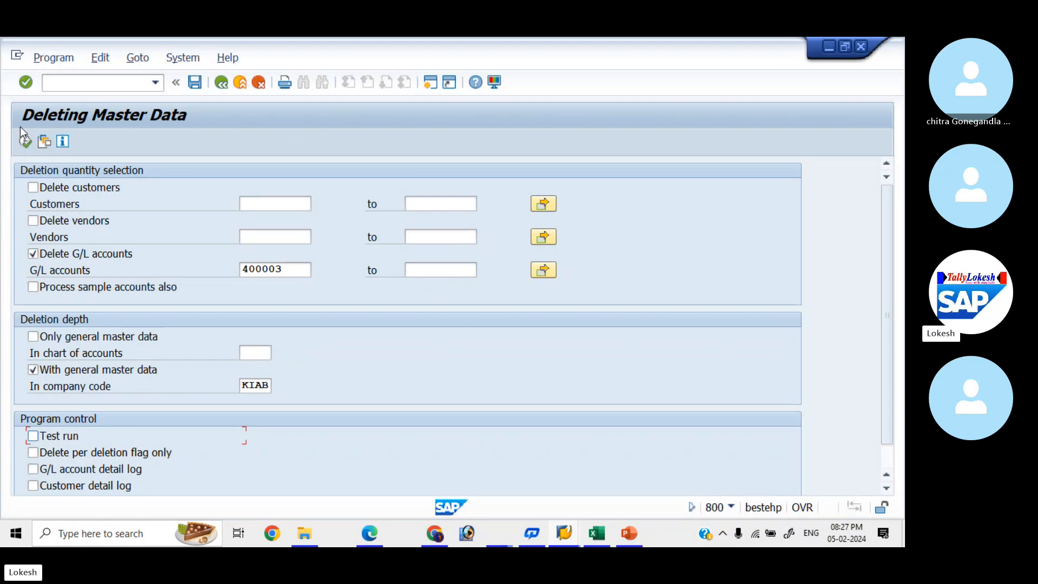
Execute the update run, confirm deleting account 400003 from the database and return to the selection screen.
{"action": "left_click", "coordinate": [25, 141]}
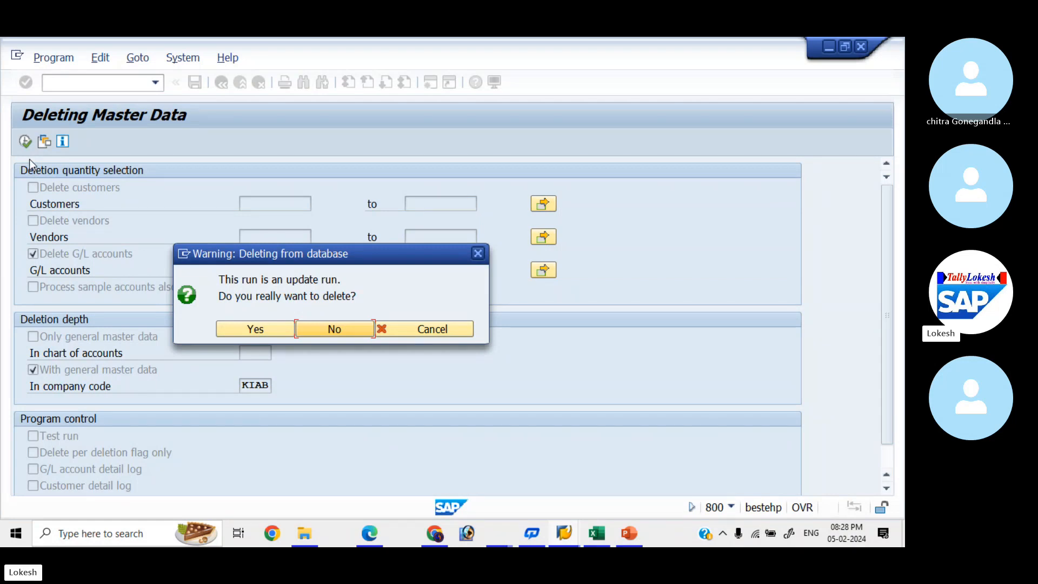
{"action": "left_click", "coordinate": [281, 327]}
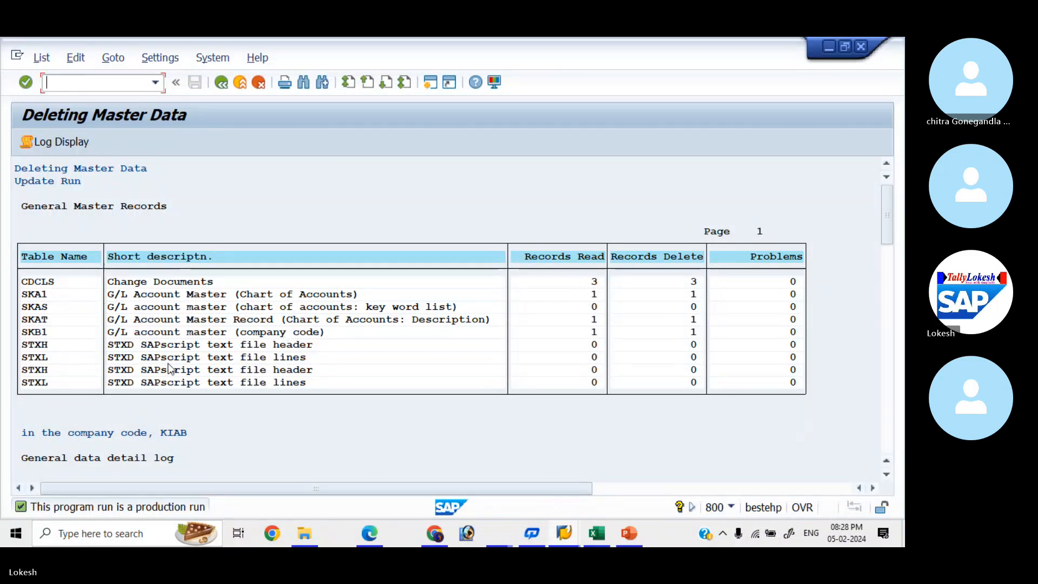
{"action": "left_click", "coordinate": [228, 84]}
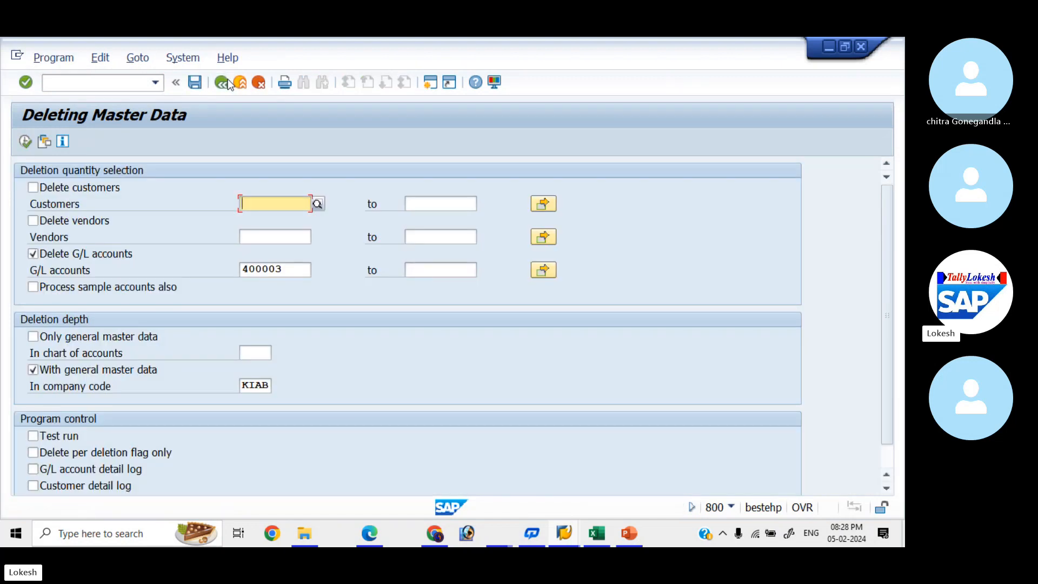
Switch to the G/L account session, reload transaction FS00 and review the accounts under administartion exp.
{"action": "key", "text": "alt+Tab"}
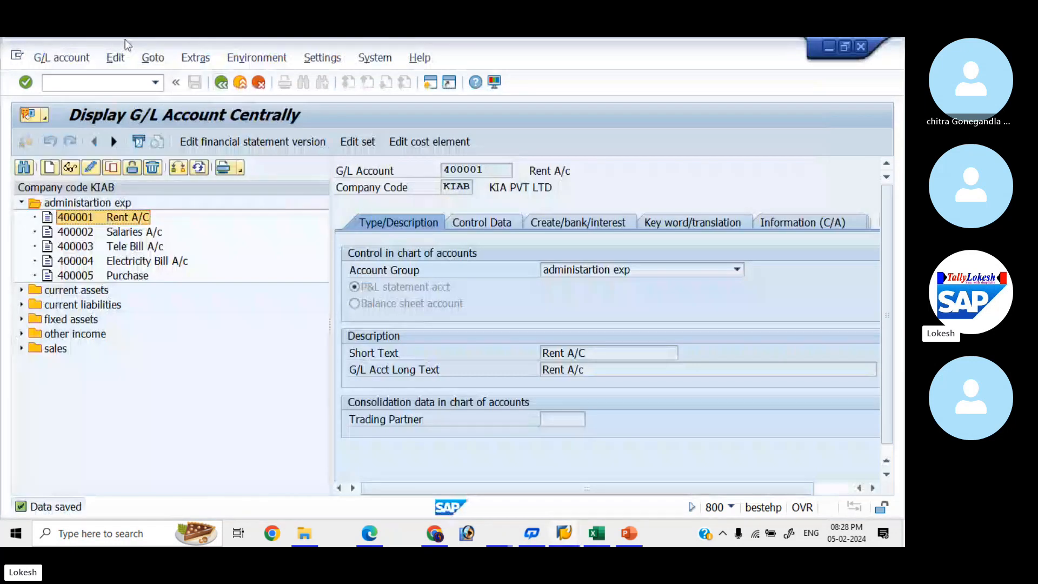
{"action": "left_click", "coordinate": [87, 83]}
{"action": "type", "text": "/NFS00"}
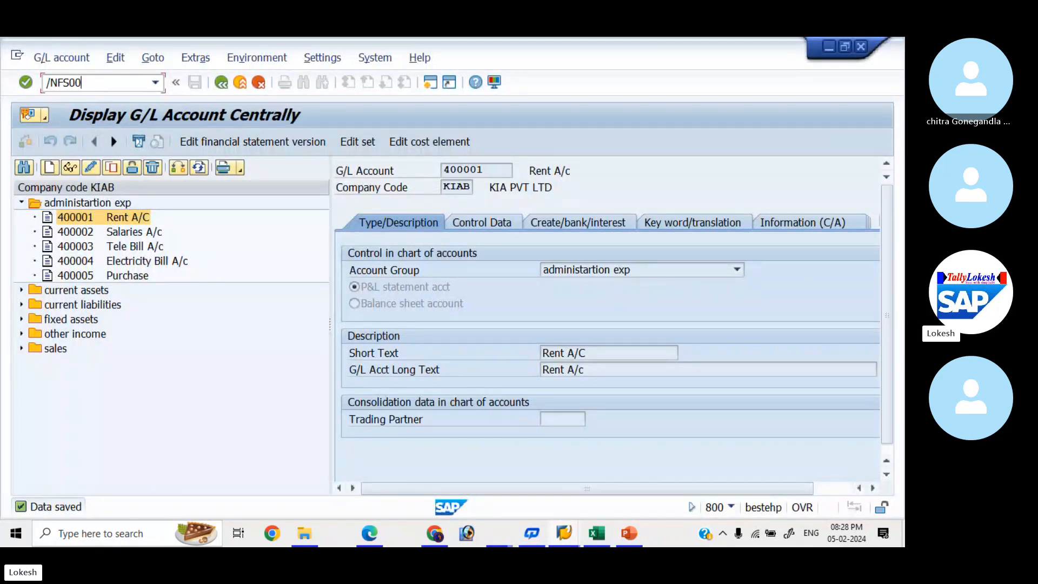
{"action": "key", "text": "Return"}
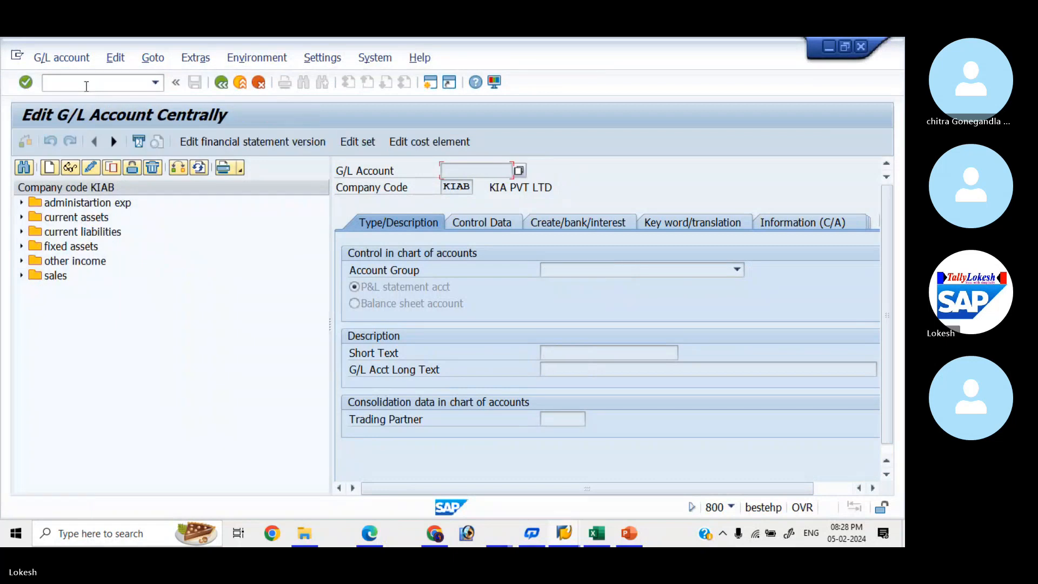
{"action": "left_click", "coordinate": [22, 203]}
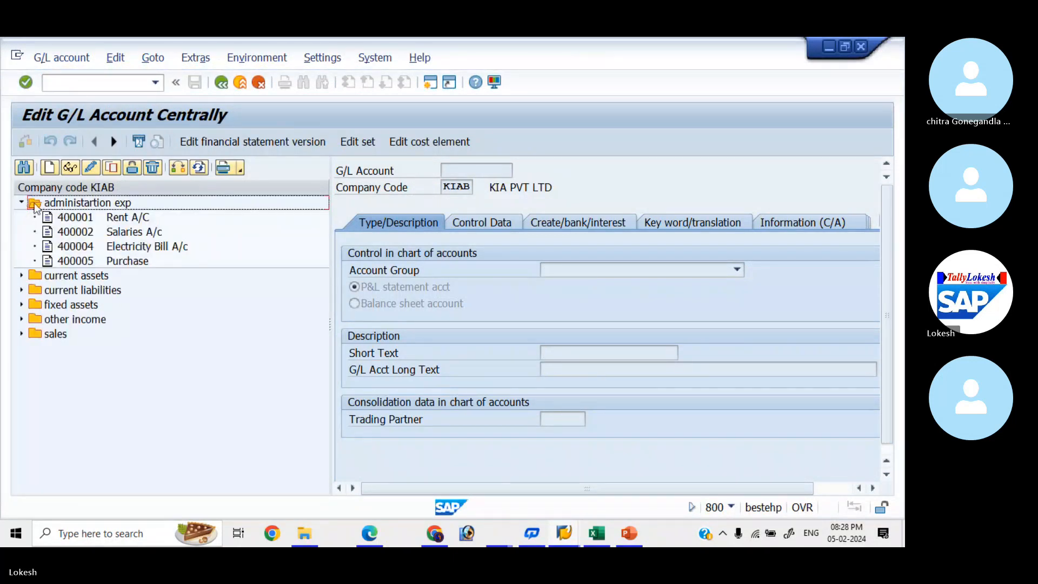
{"action": "left_click", "coordinate": [76, 218]}
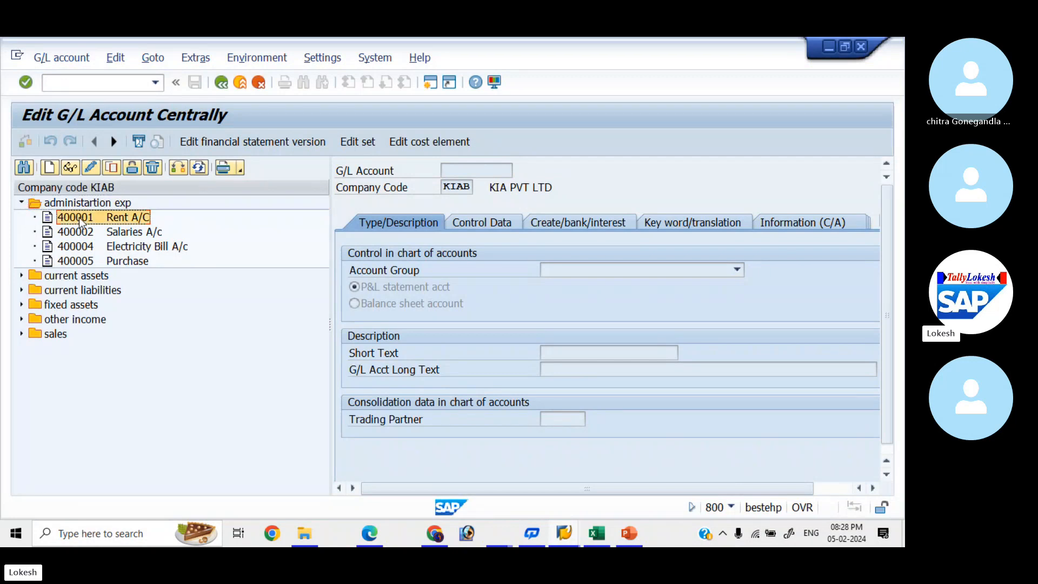
{"action": "left_click", "coordinate": [89, 233]}
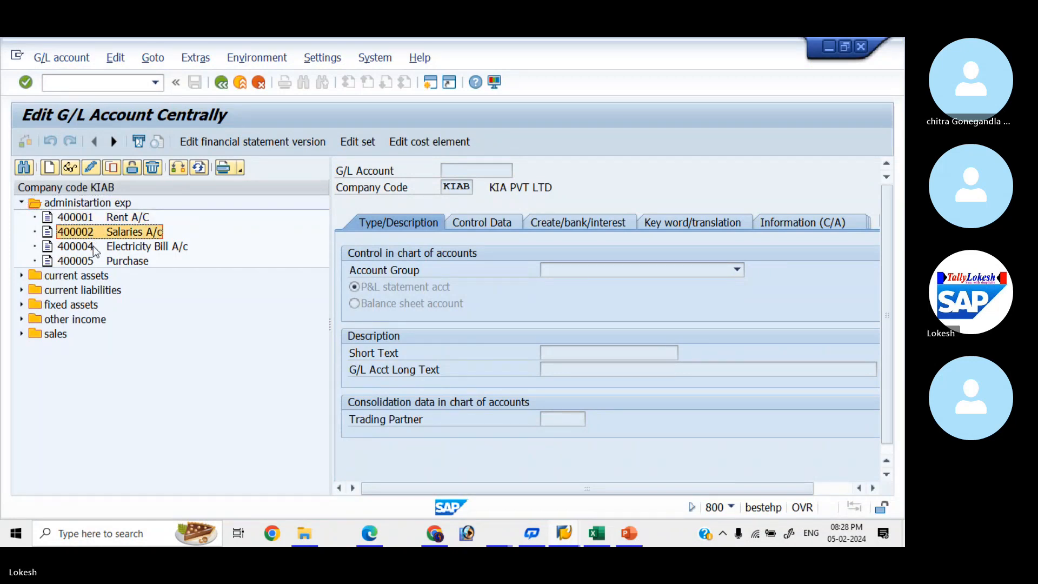
{"action": "left_click", "coordinate": [93, 249]}
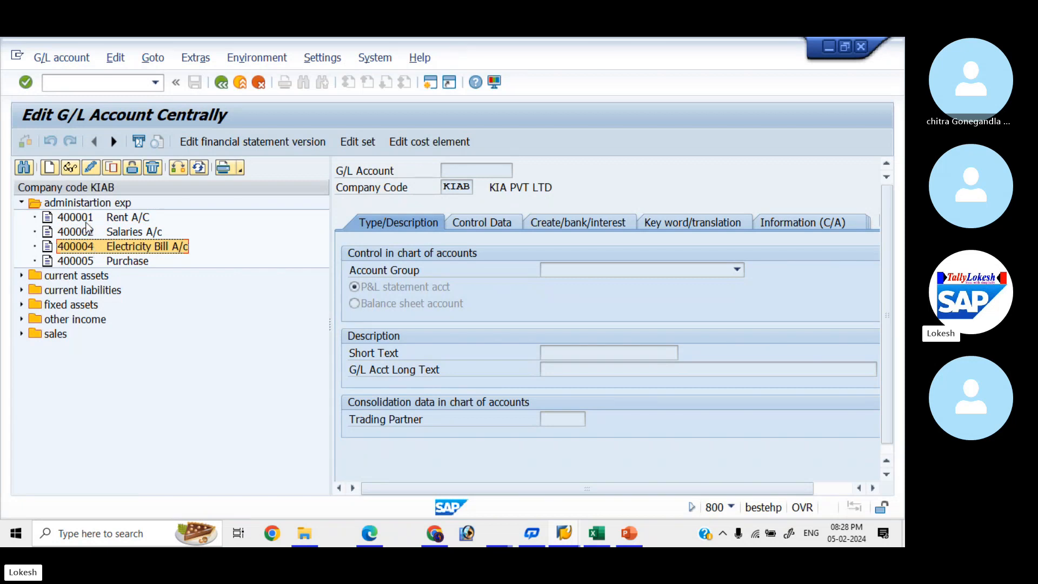
{"action": "left_click", "coordinate": [97, 261]}
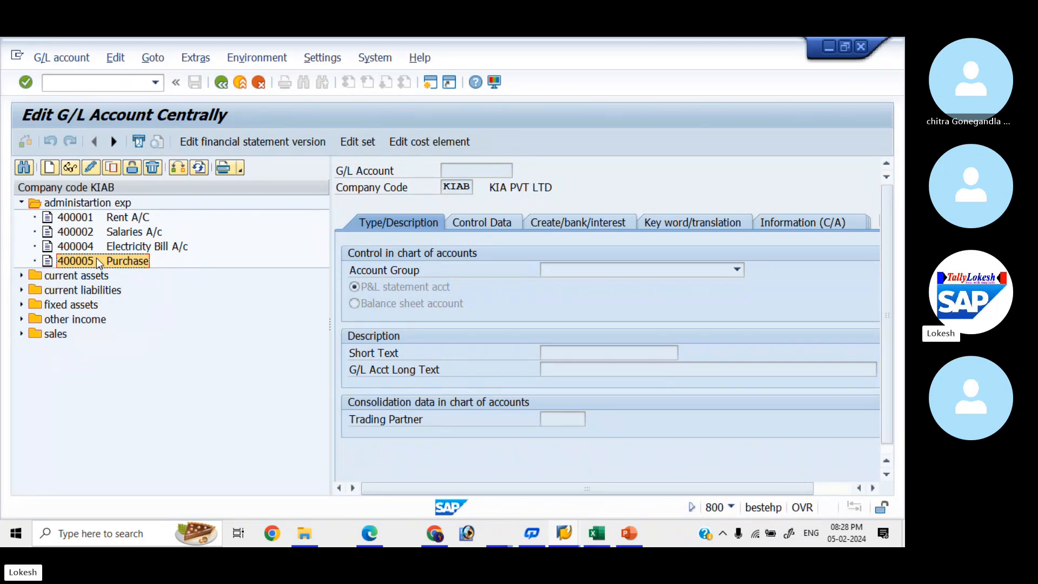
{"action": "left_click", "coordinate": [84, 85]}
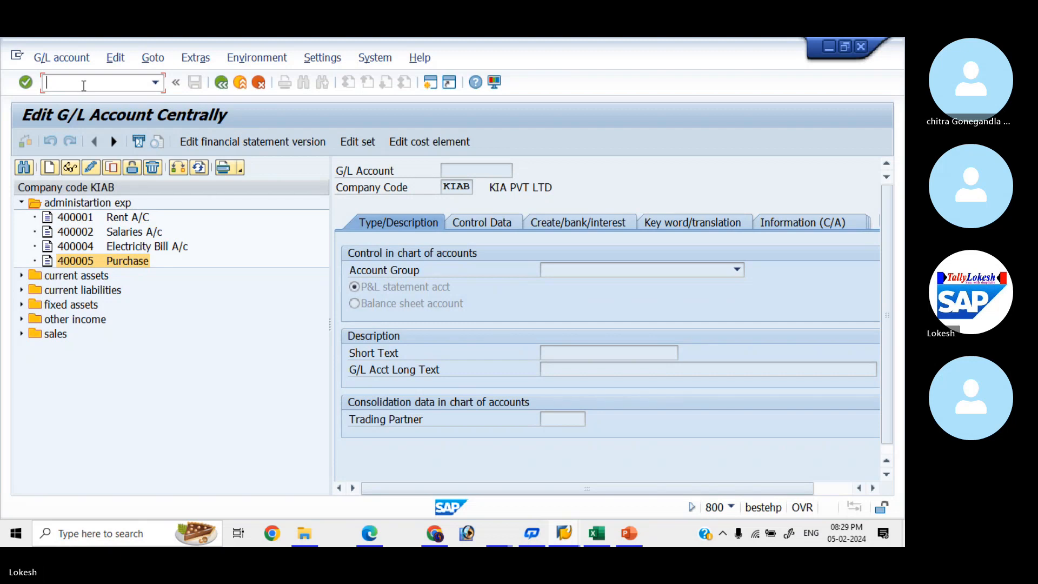
{"action": "type", "text": "OBR2"}
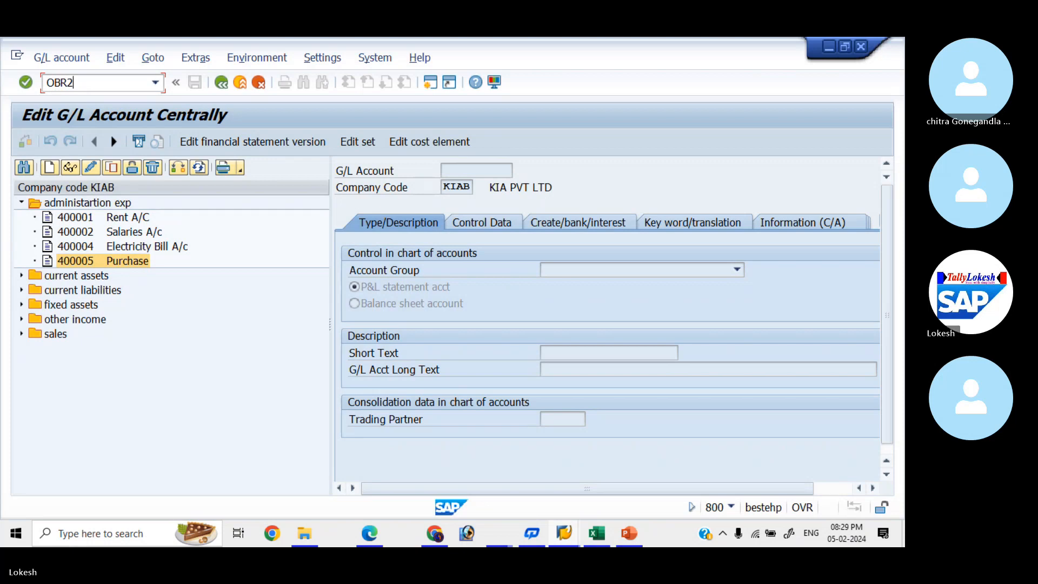
{"action": "key", "text": "Return"}
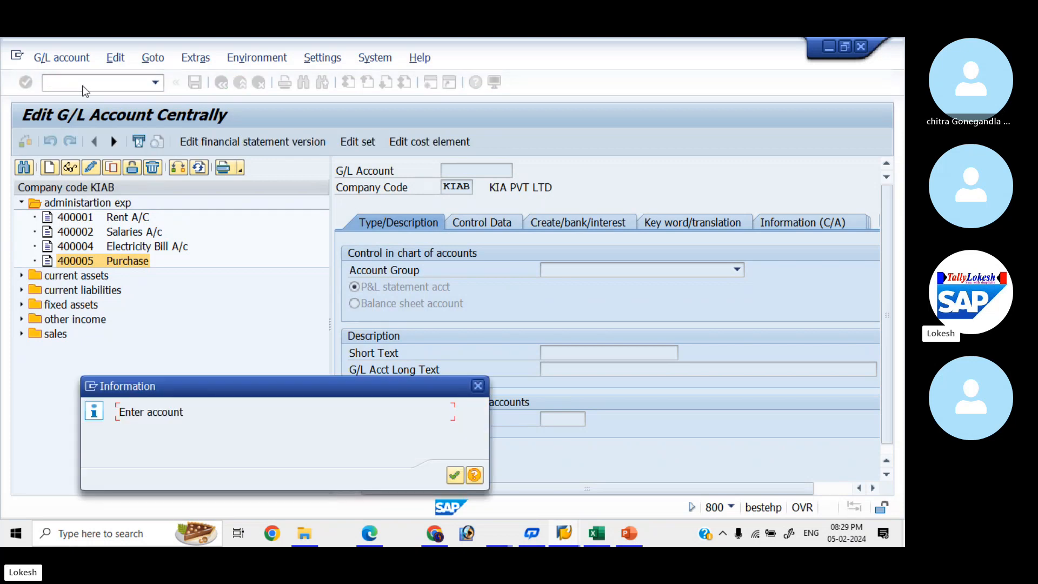
{"action": "left_click", "coordinate": [477, 388]}
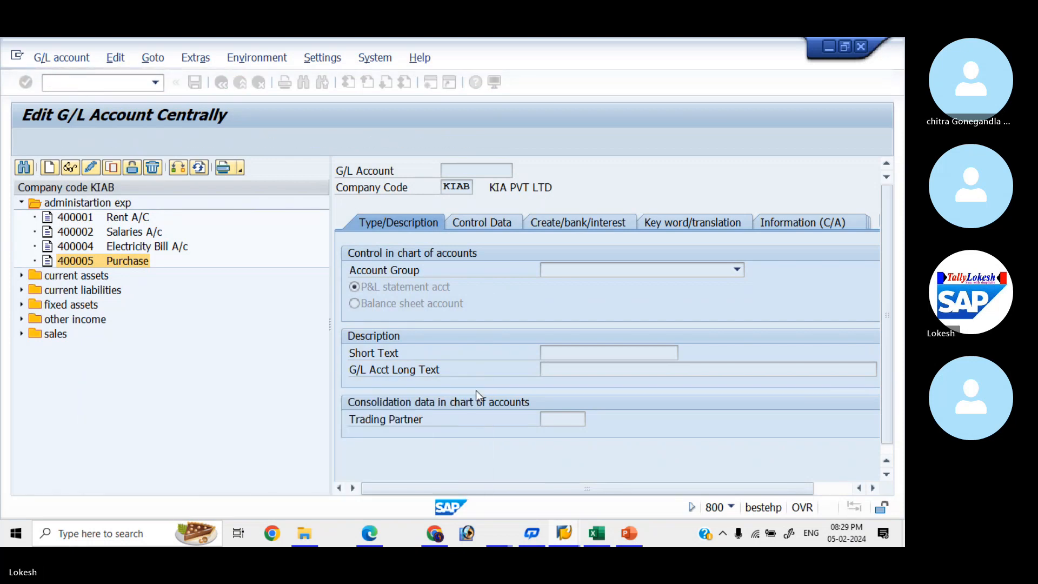
Switch to the master data deletion session and restart transaction OBR2 with a fresh selection screen.
{"action": "key", "text": "alt+Tab"}
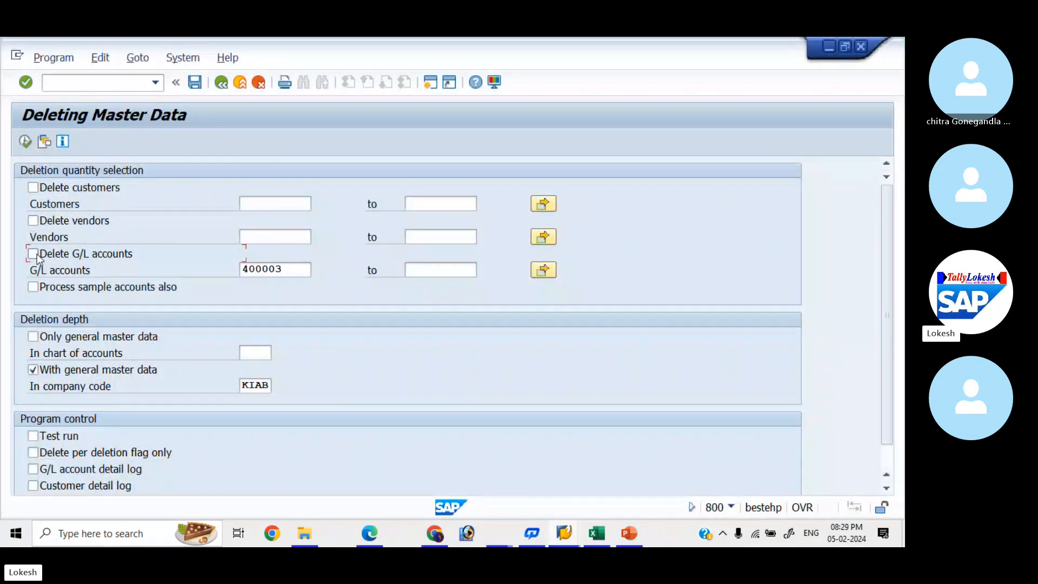
{"action": "left_click", "coordinate": [83, 84]}
{"action": "type", "text": "/NOBR2"}
{"action": "key", "text": "Return"}
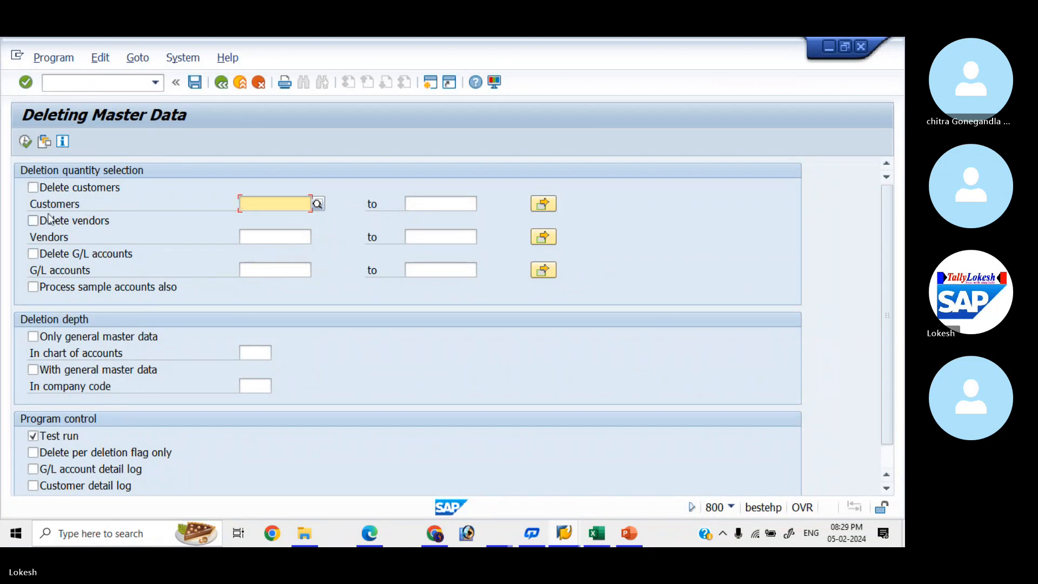
Mark vendors for deletion and pick the vendor KALYAN PVT LTD from company code KIAB.
{"action": "left_click", "coordinate": [36, 220]}
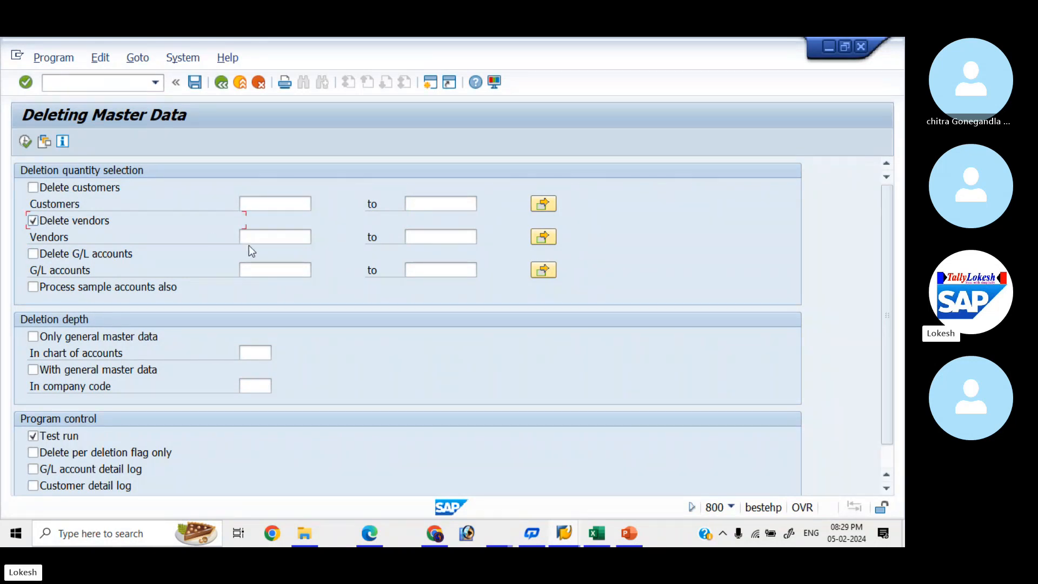
{"action": "left_click", "coordinate": [272, 237]}
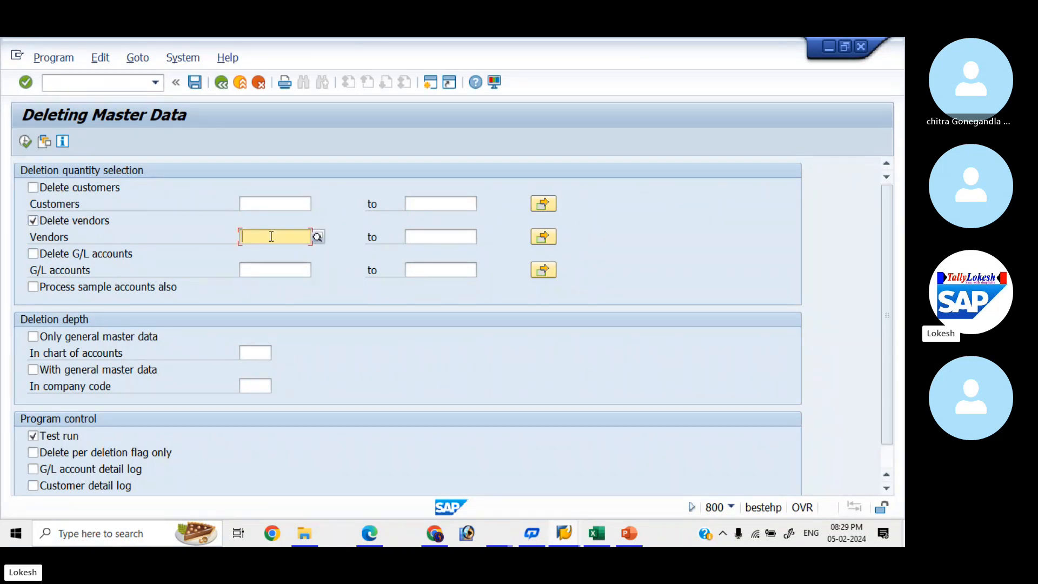
{"action": "left_click", "coordinate": [319, 237]}
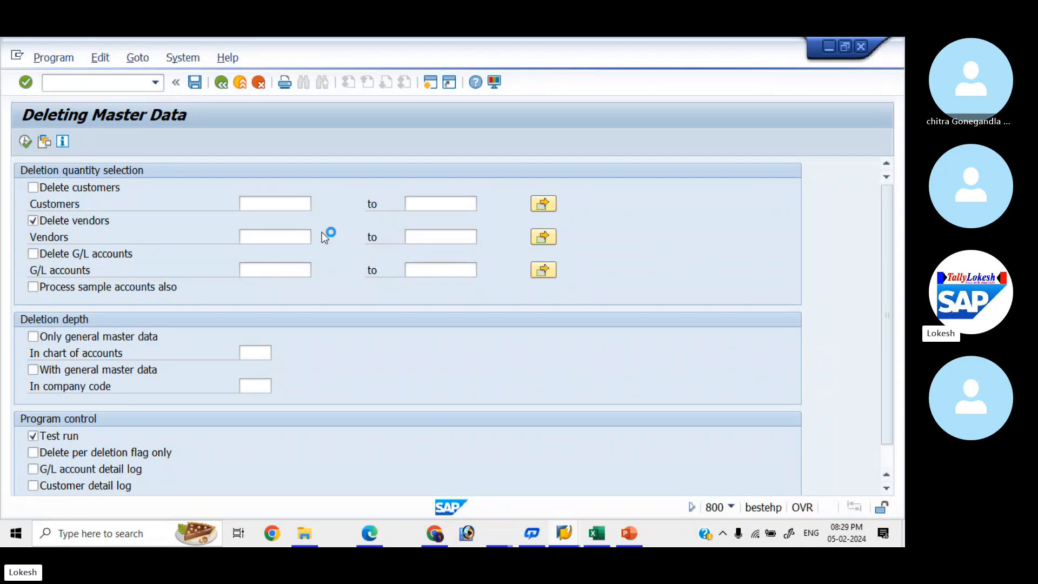
{"action": "key", "text": "Return"}
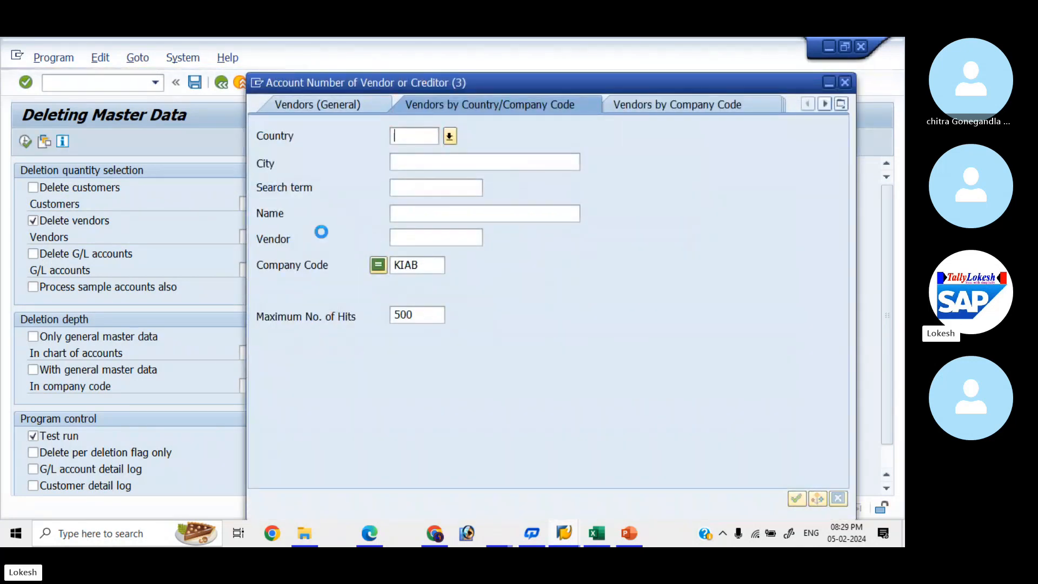
{"action": "key", "text": "Return"}
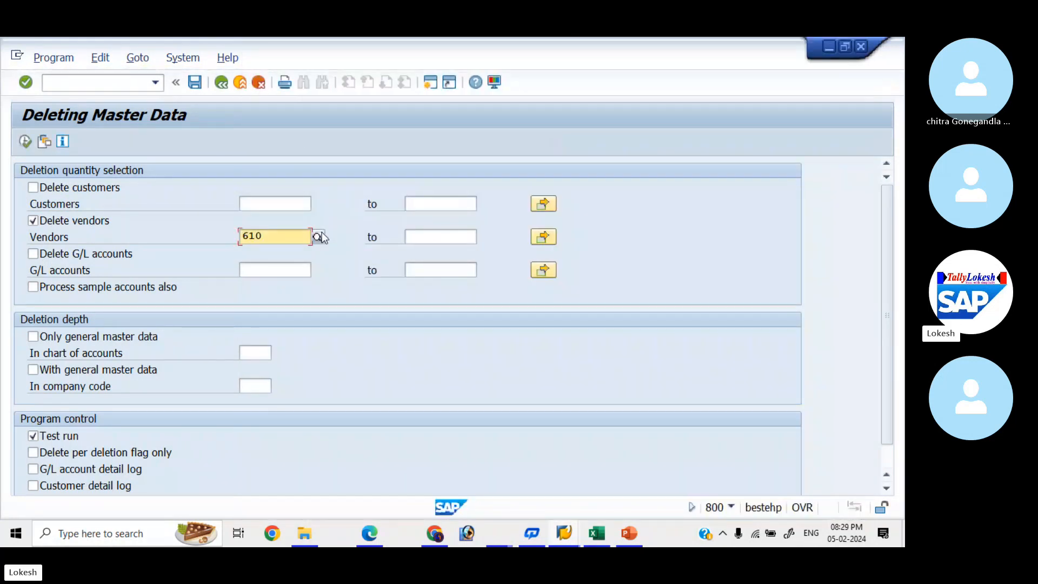
Try to delete the vendor with general master data in company code KIAB as an update run, without the test run.
{"action": "left_click", "coordinate": [37, 371]}
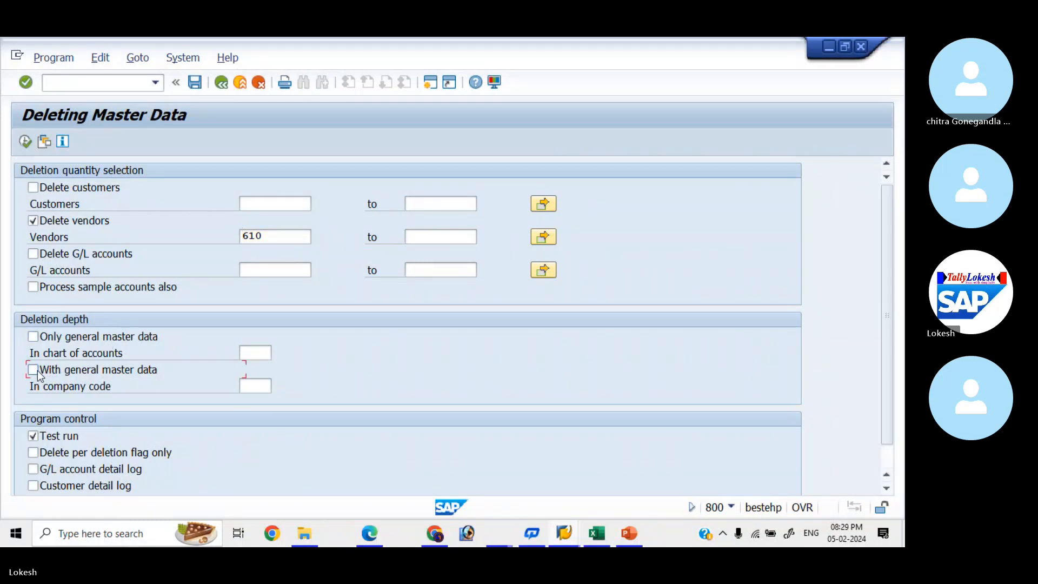
{"action": "left_click", "coordinate": [258, 384]}
{"action": "left_click", "coordinate": [254, 399]}
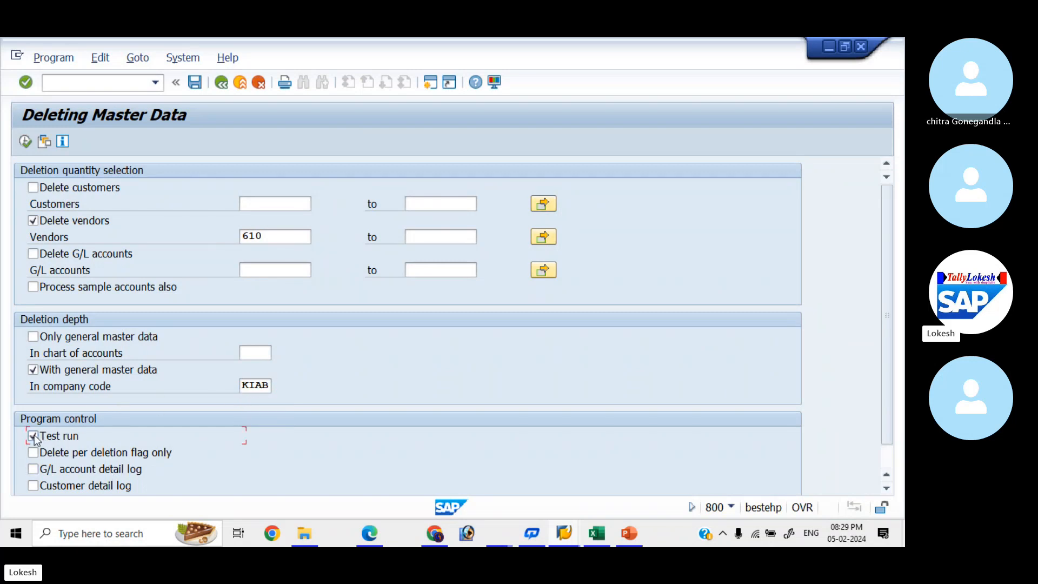
{"action": "left_click", "coordinate": [24, 142]}
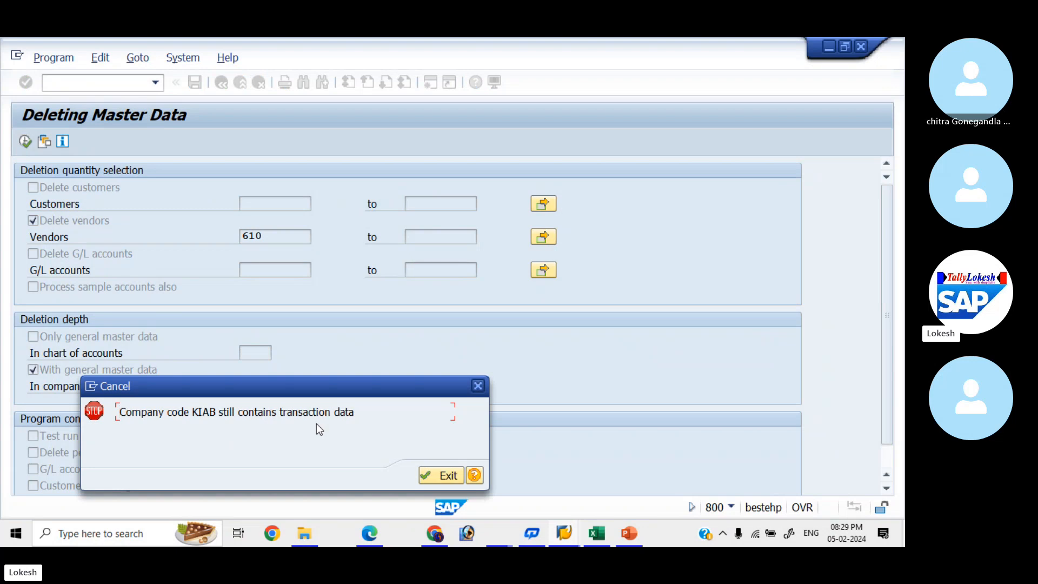
{"action": "left_click", "coordinate": [432, 476]}
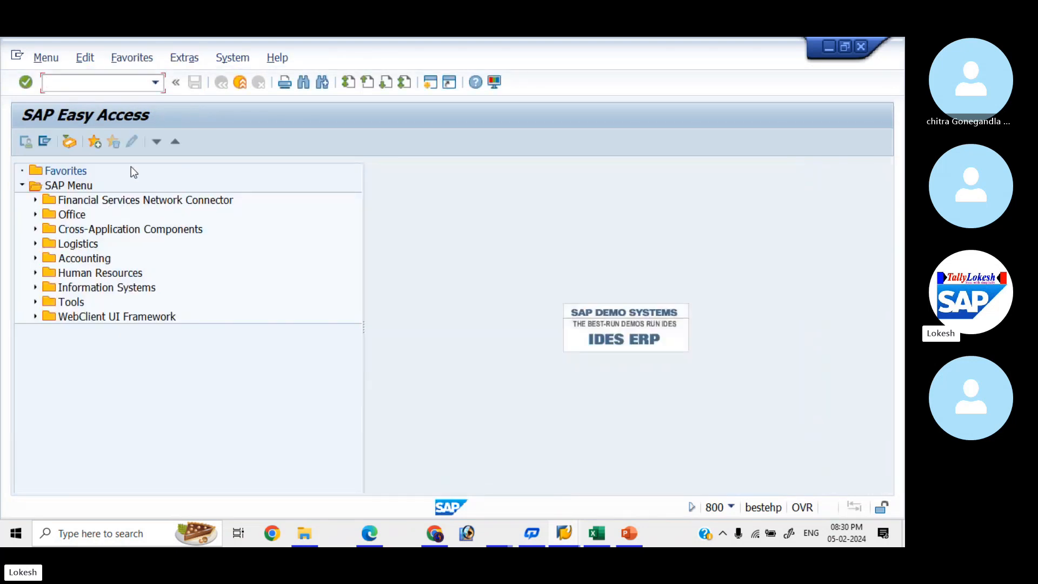
Reopen the master data deletion program with transaction OBR2.
{"action": "type", "text": "ON"}
{"action": "key", "text": "BackSpace"}
{"action": "type", "text": "BR23"}
{"action": "key", "text": "Return"}
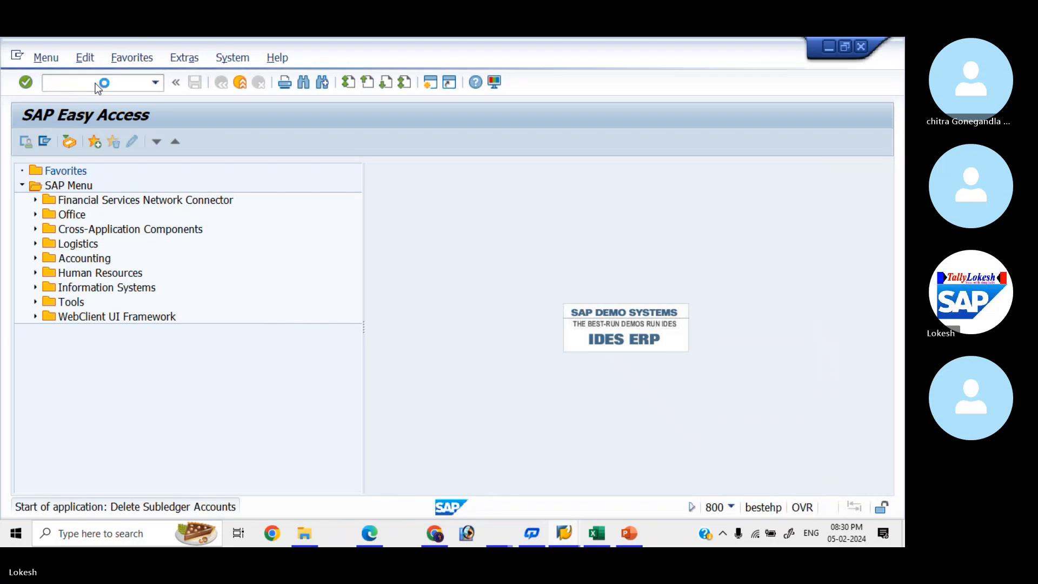
Mark vendors for deletion and pick the vendor NIRAJA MERCHANTS from company code KIAB.
{"action": "left_click", "coordinate": [33, 221]}
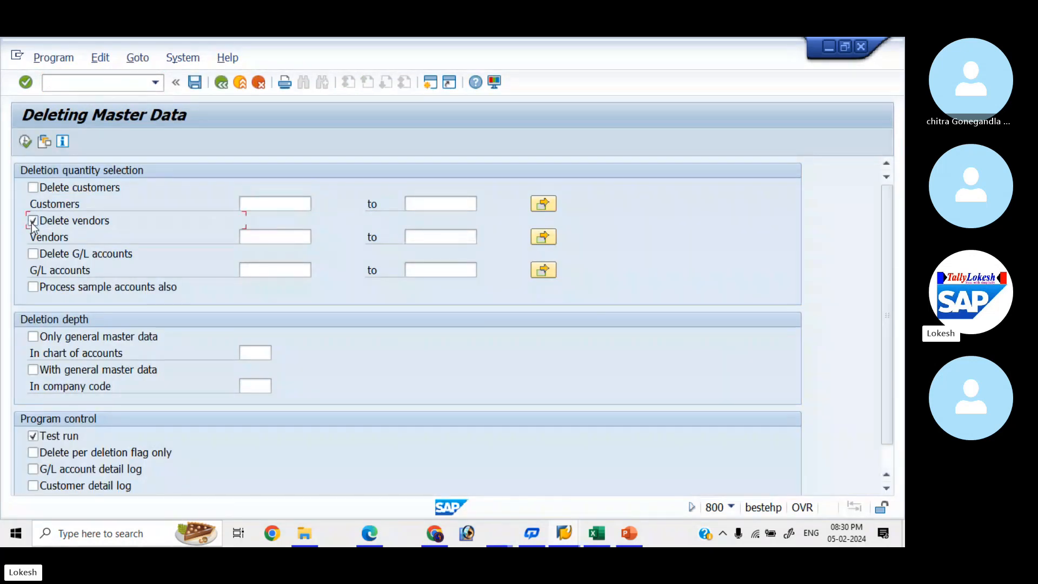
{"action": "left_click", "coordinate": [279, 237]}
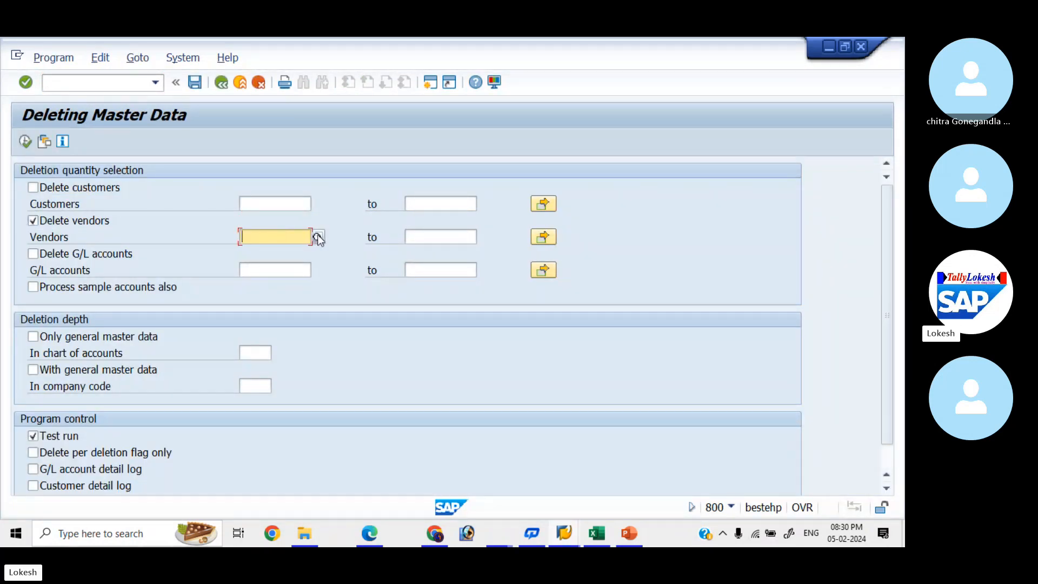
{"action": "left_click", "coordinate": [318, 237]}
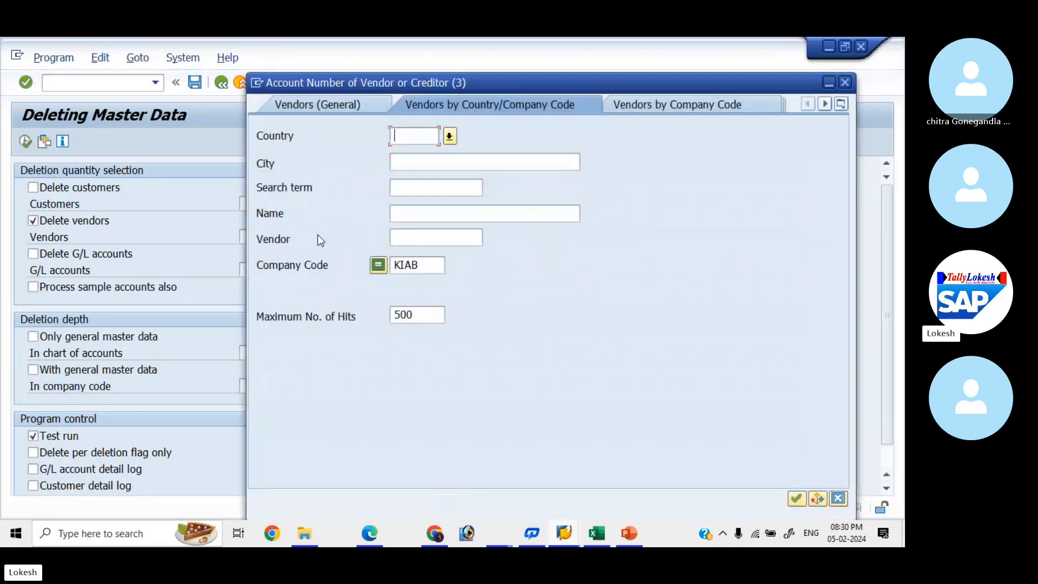
{"action": "key", "text": "Return"}
{"action": "key", "text": "Down"}
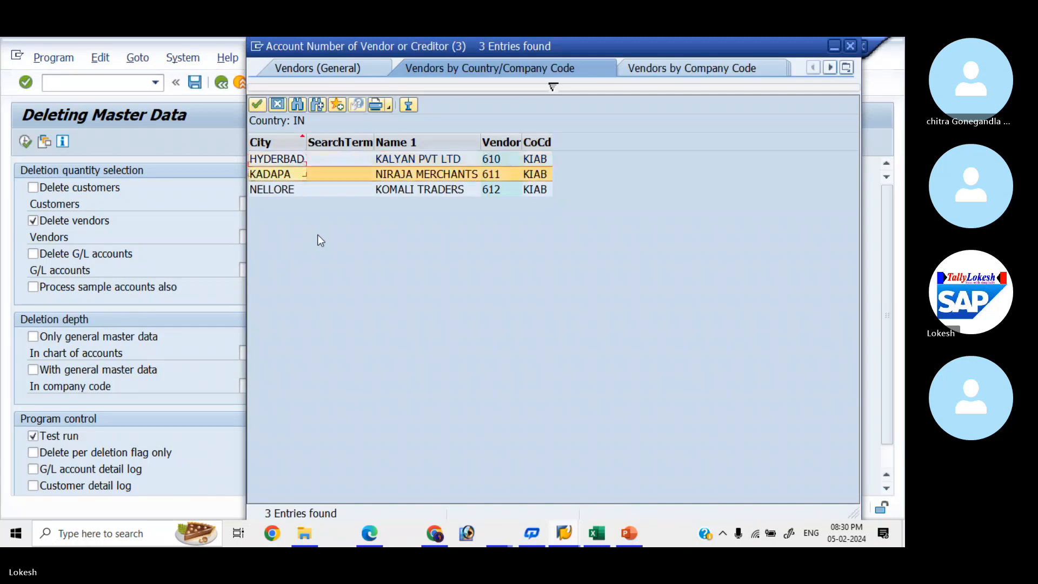
{"action": "key", "text": "Return"}
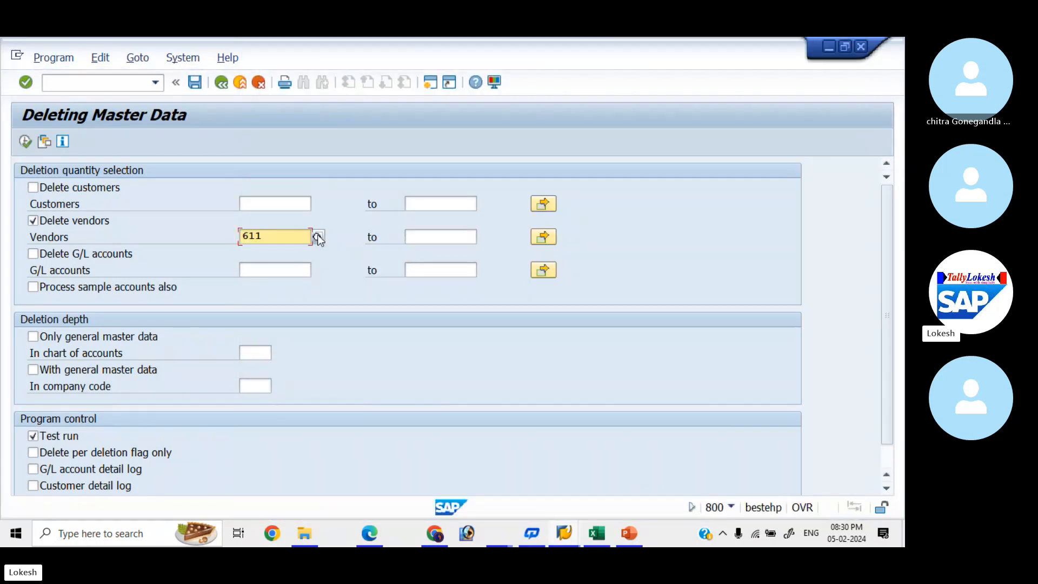
Set the vendor deletion to include general master data in company code KIAB and turn off the test run.
{"action": "left_click", "coordinate": [33, 370]}
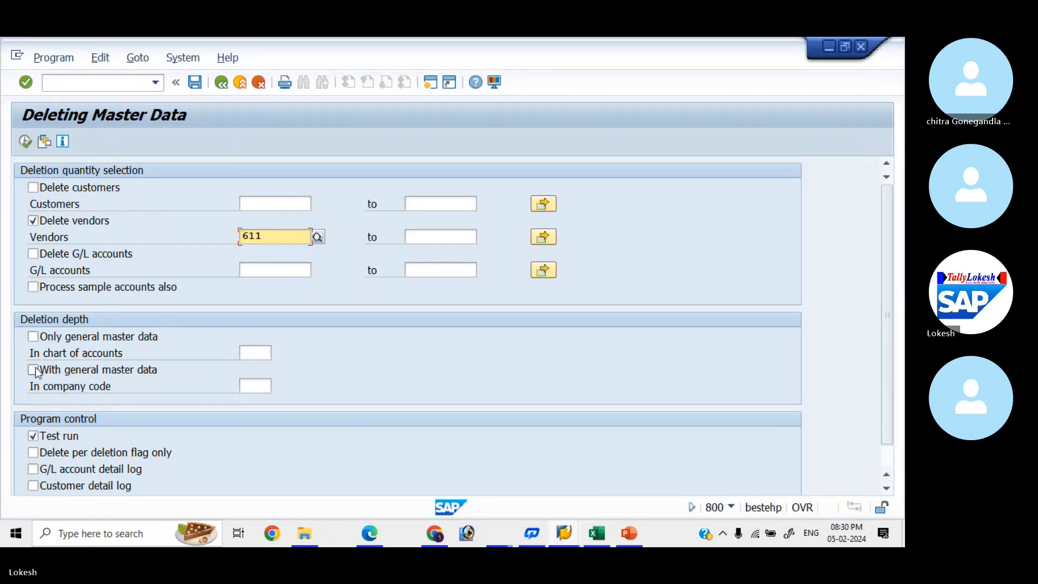
{"action": "left_click", "coordinate": [255, 385]}
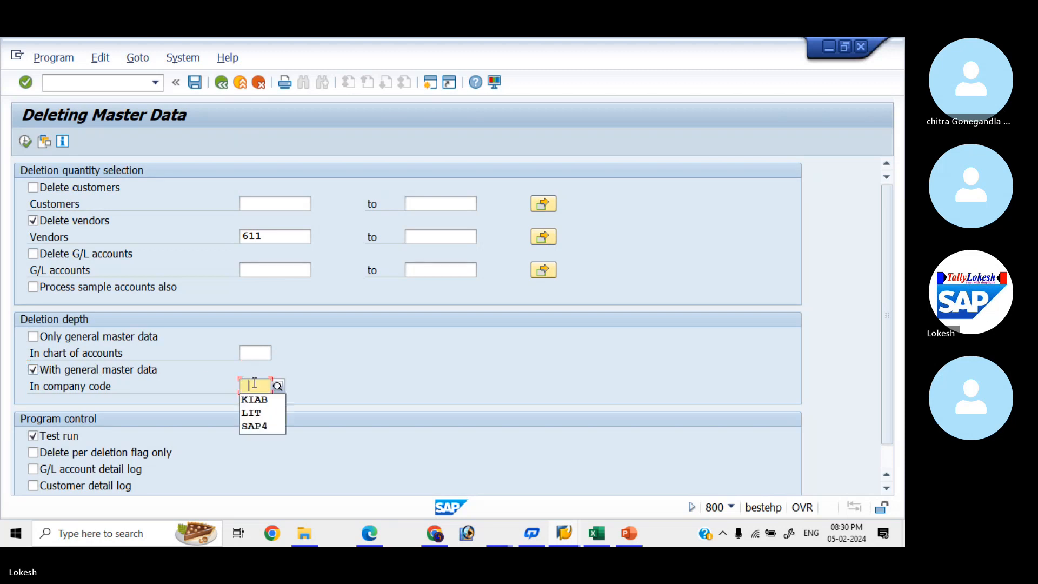
{"action": "key", "text": "Down"}
{"action": "key", "text": "Return"}
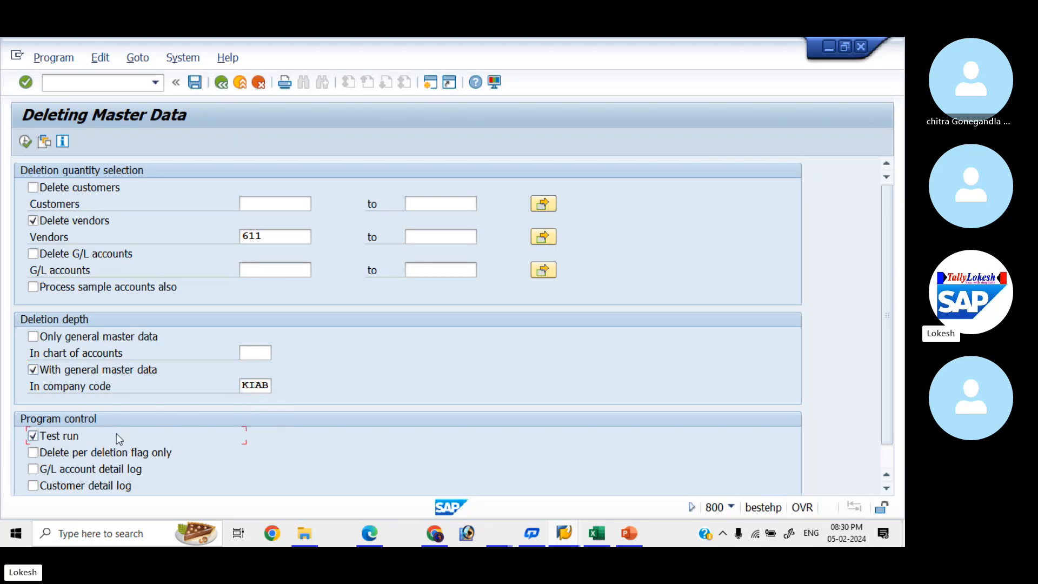
{"action": "left_click", "coordinate": [33, 435]}
{"action": "left_click", "coordinate": [33, 436]}
Execute the update run, confirm deleting the vendor, review the deletion log and return to the selection screen.
{"action": "left_click", "coordinate": [25, 142]}
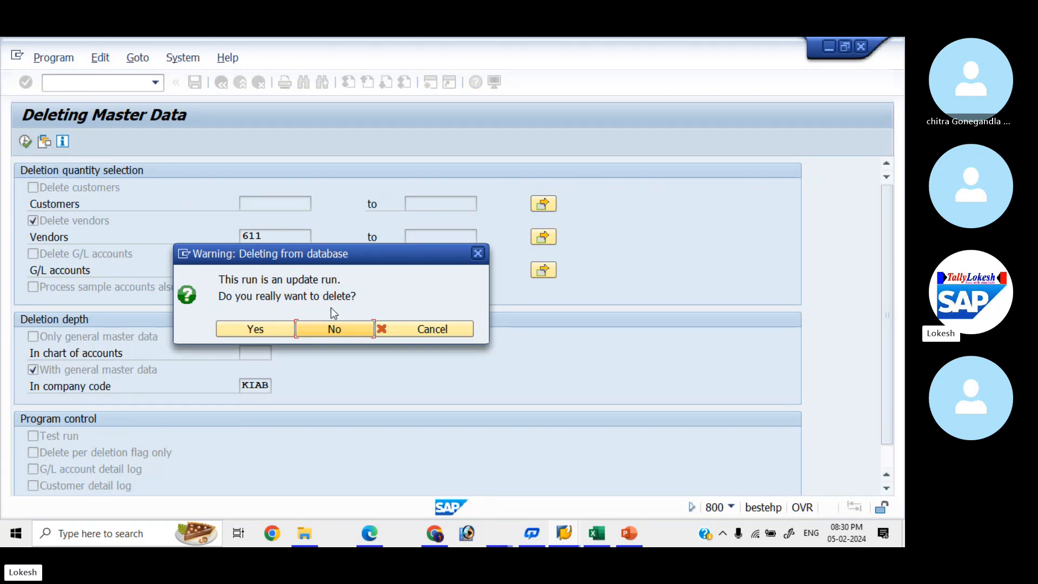
{"action": "left_click", "coordinate": [267, 329]}
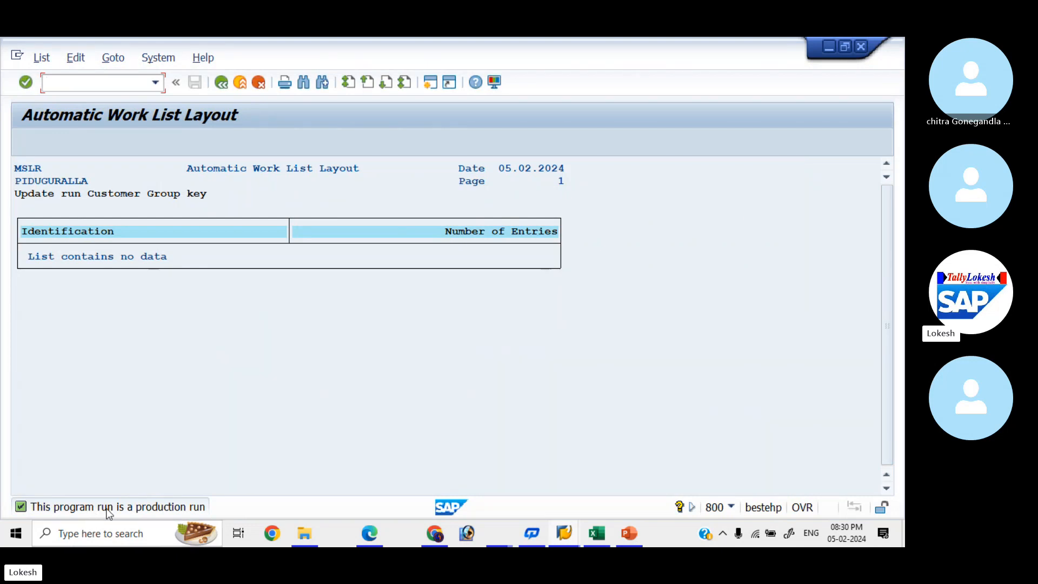
{"action": "left_click", "coordinate": [220, 84]}
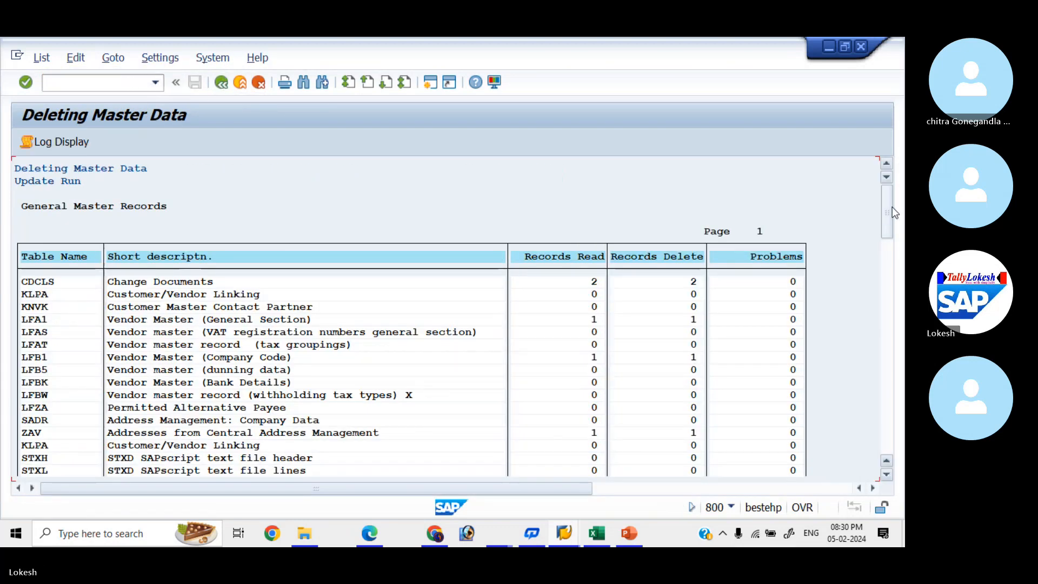
{"action": "left_click_drag", "start_coordinate": [890, 219], "coordinate": [890, 248]}
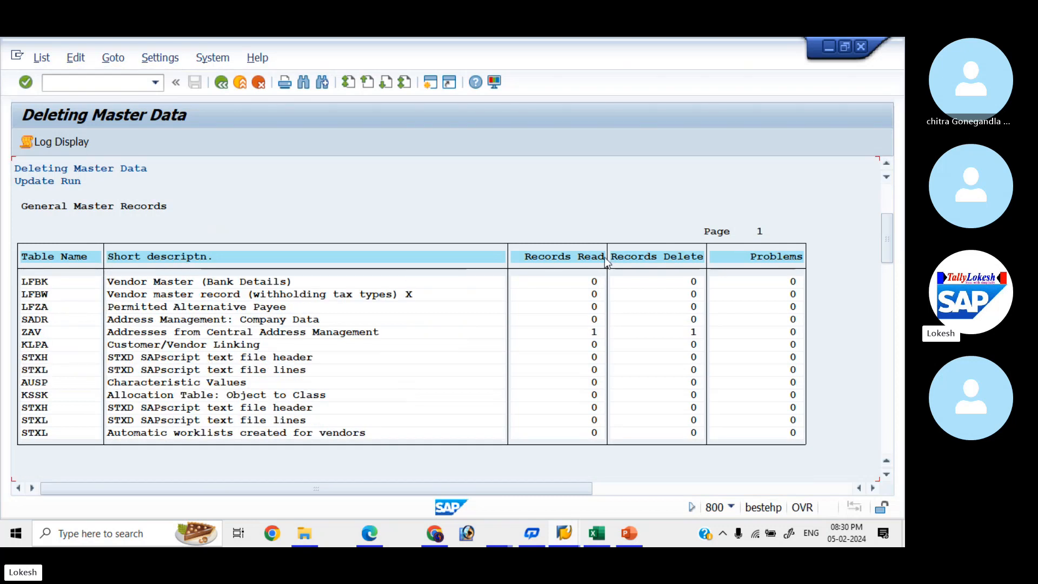
{"action": "left_click", "coordinate": [222, 80]}
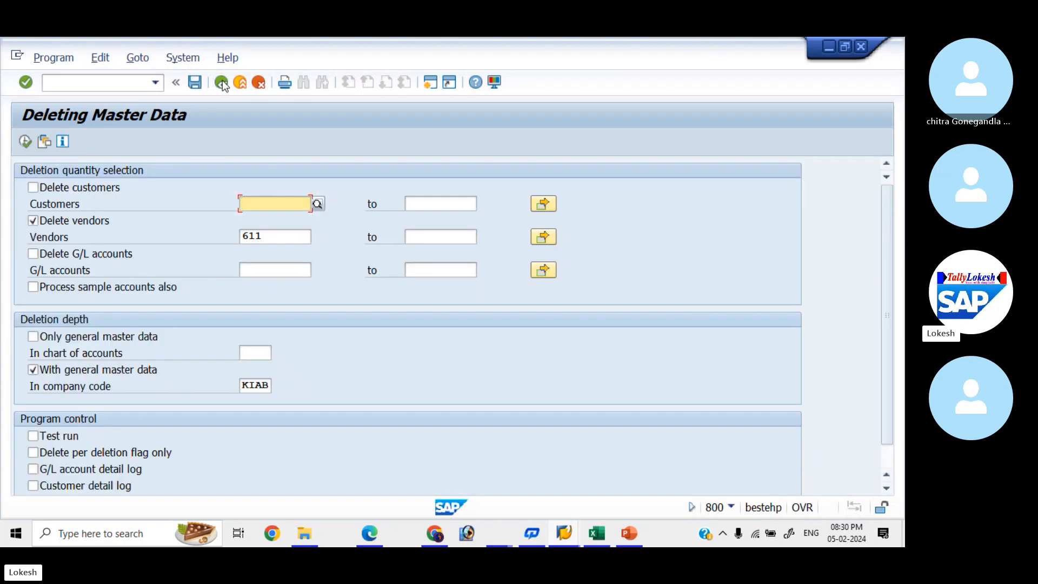
Open transaction XK03 and check the list of vendors in company code KIAB.
{"action": "left_click", "coordinate": [90, 82]}
{"action": "type", "text": "/N"}
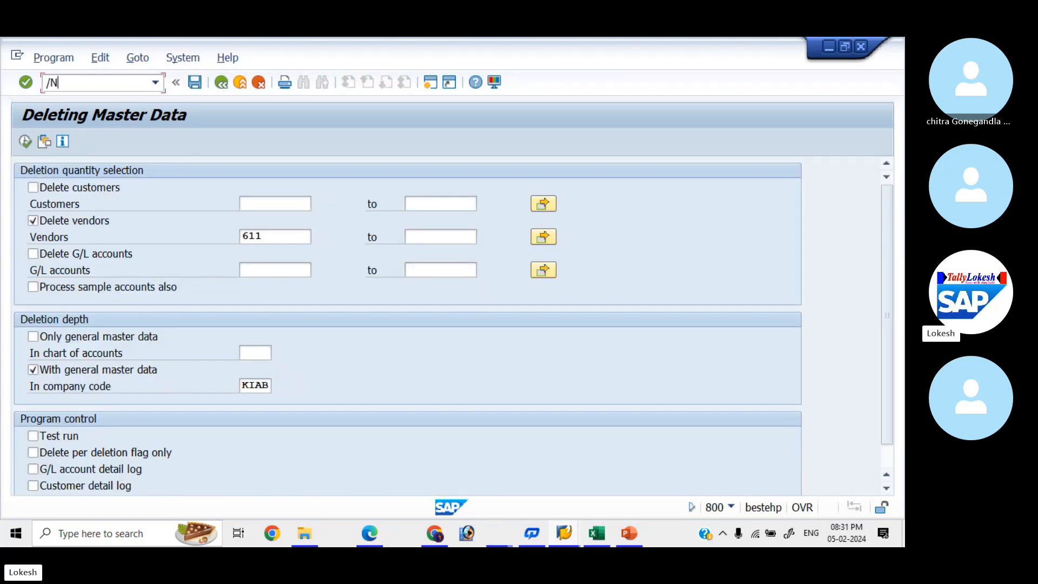
{"action": "type", "text": "XK03"}
{"action": "key", "text": "Return"}
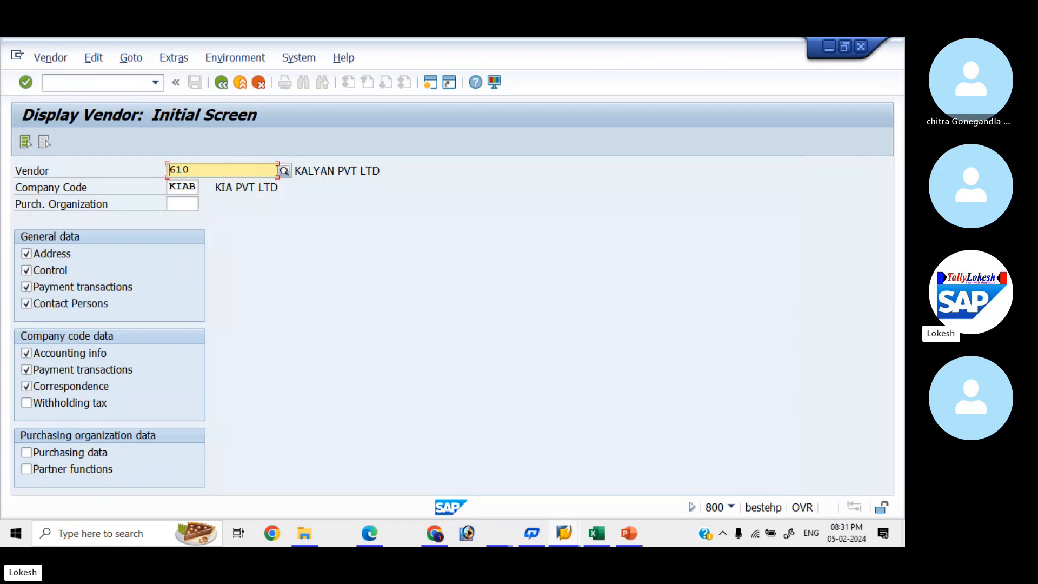
{"action": "left_click", "coordinate": [282, 173]}
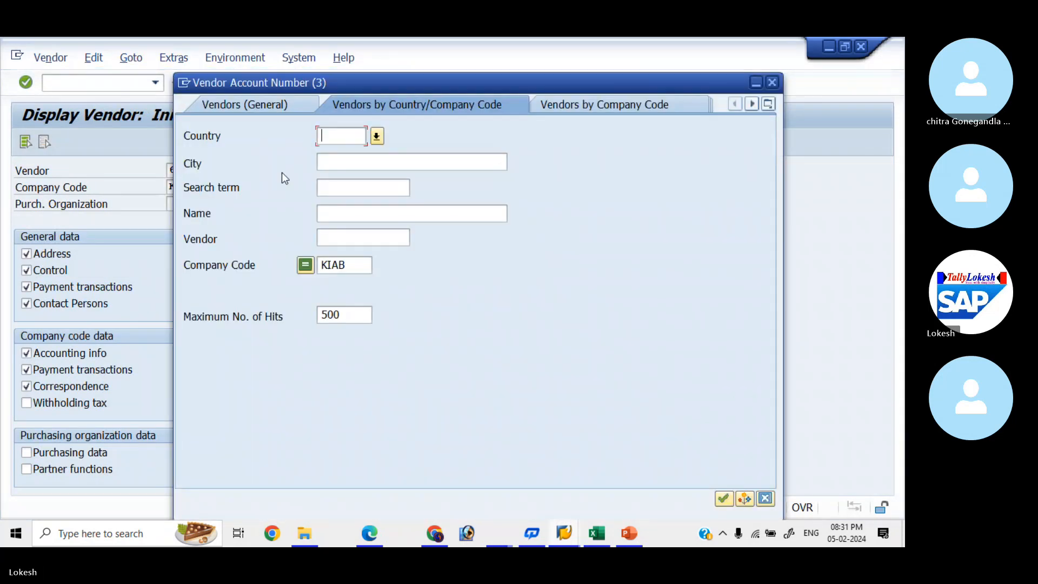
{"action": "key", "text": "Return"}
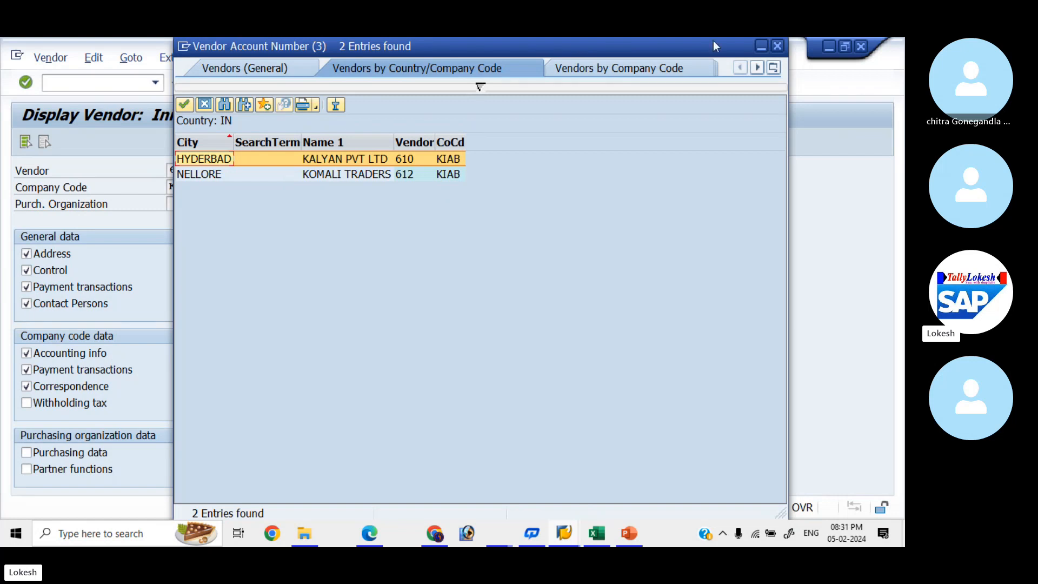
{"action": "left_click", "coordinate": [776, 46]}
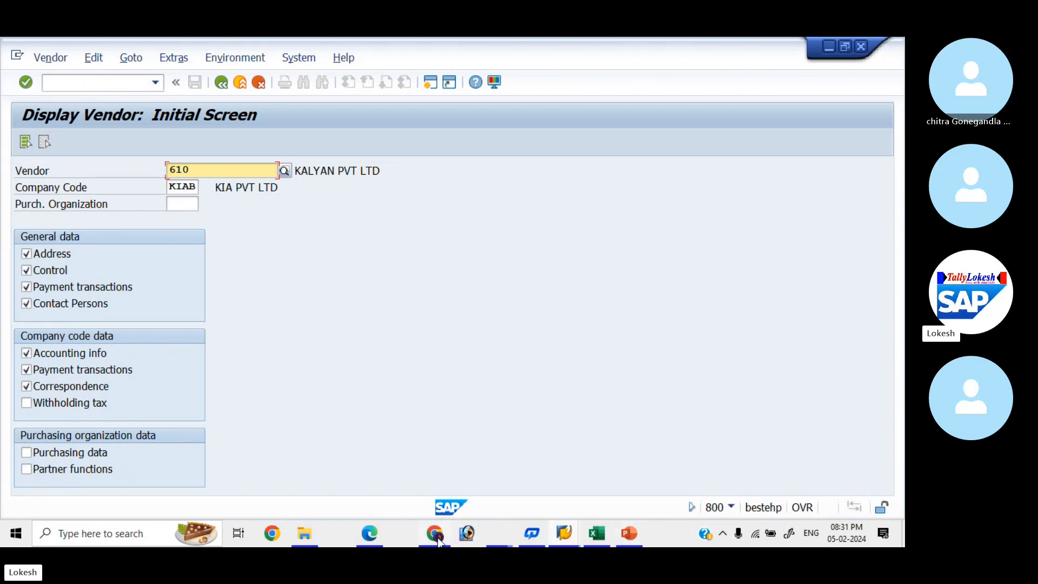
Switch to Chrome and look through the latest videos on the open YouTube channel.
{"action": "left_click", "coordinate": [440, 494]}
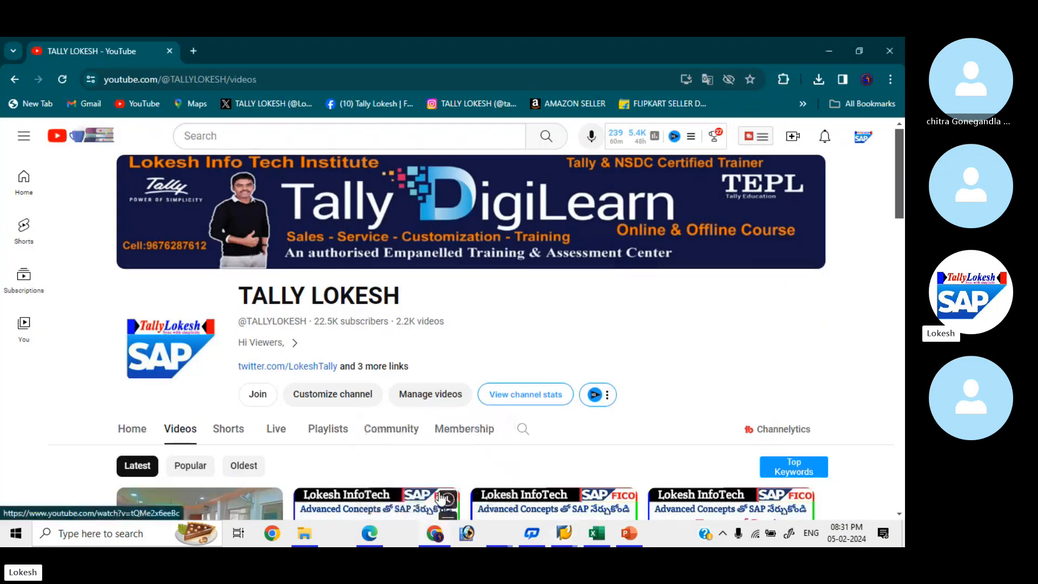
{"action": "scroll", "coordinate": [442, 497], "scroll_direction": "down", "scroll_amount": 3}
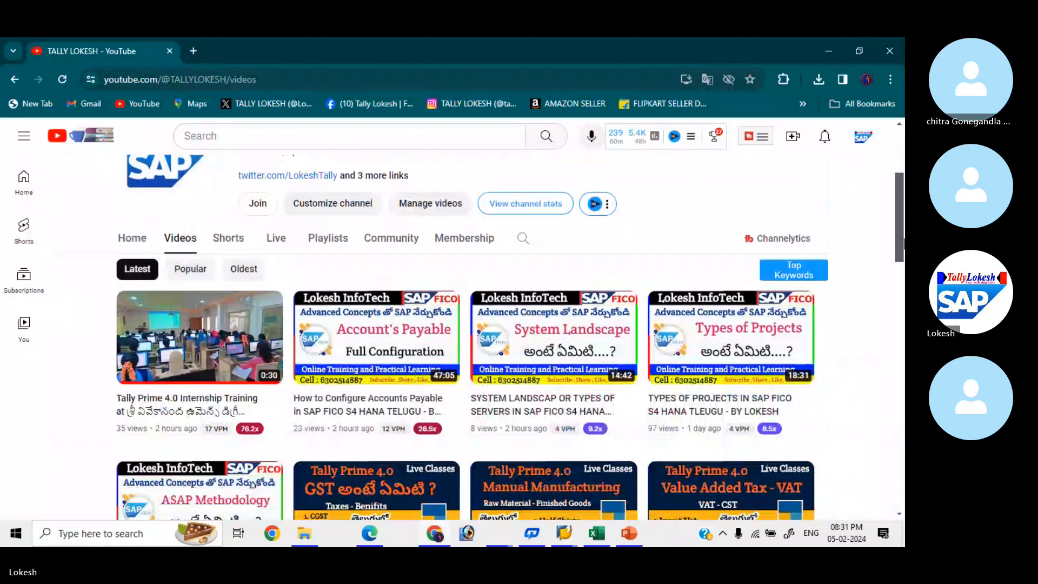
{"action": "left_click_drag", "start_coordinate": [904, 240], "coordinate": [902, 251]}
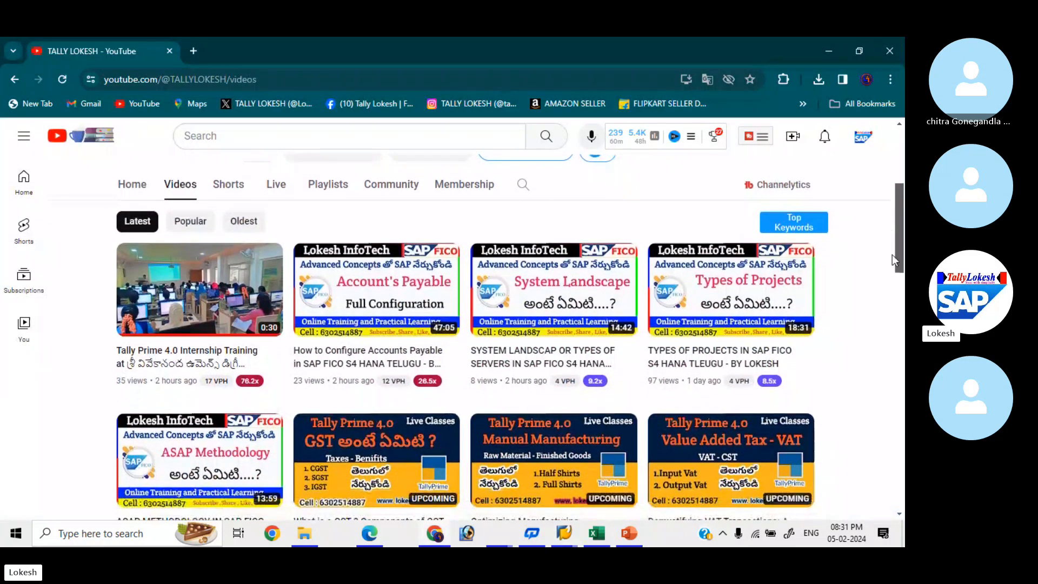
Switch to the Skype window of the SAP Batch 6 call.
{"action": "mouse_move", "coordinate": [565, 533]}
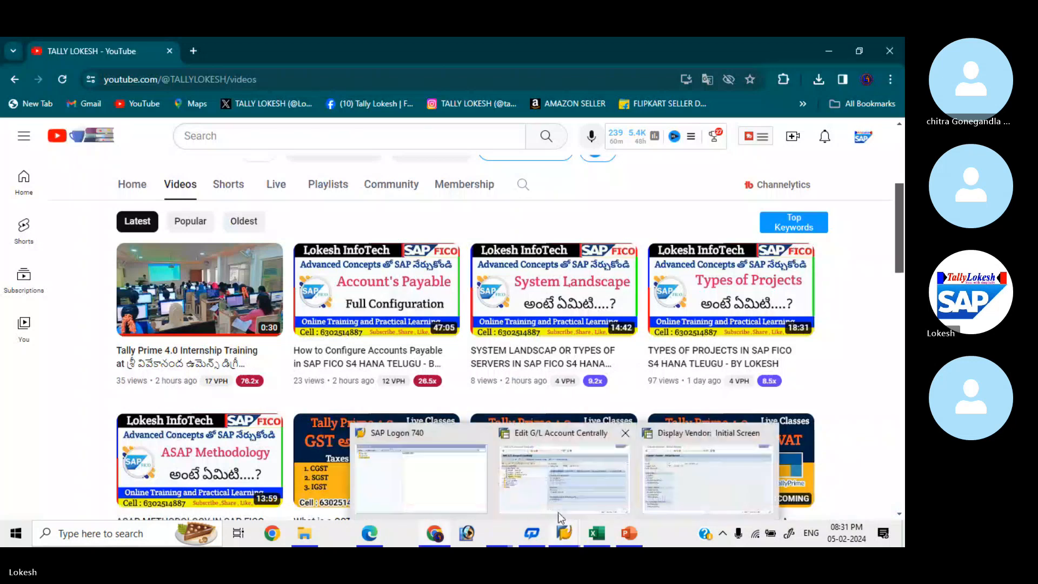
{"action": "mouse_move", "coordinate": [499, 532]}
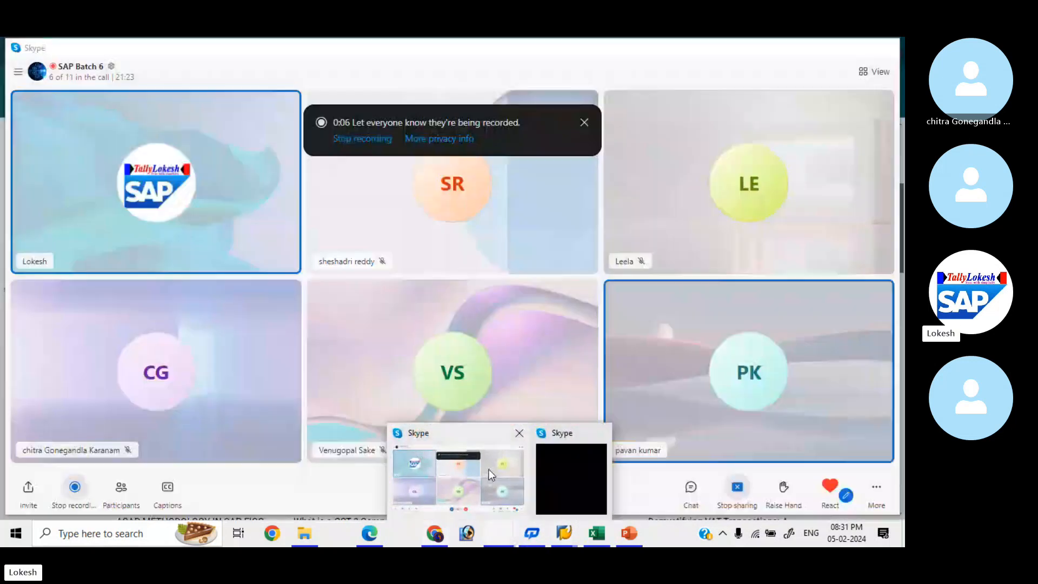
{"action": "left_click", "coordinate": [489, 469]}
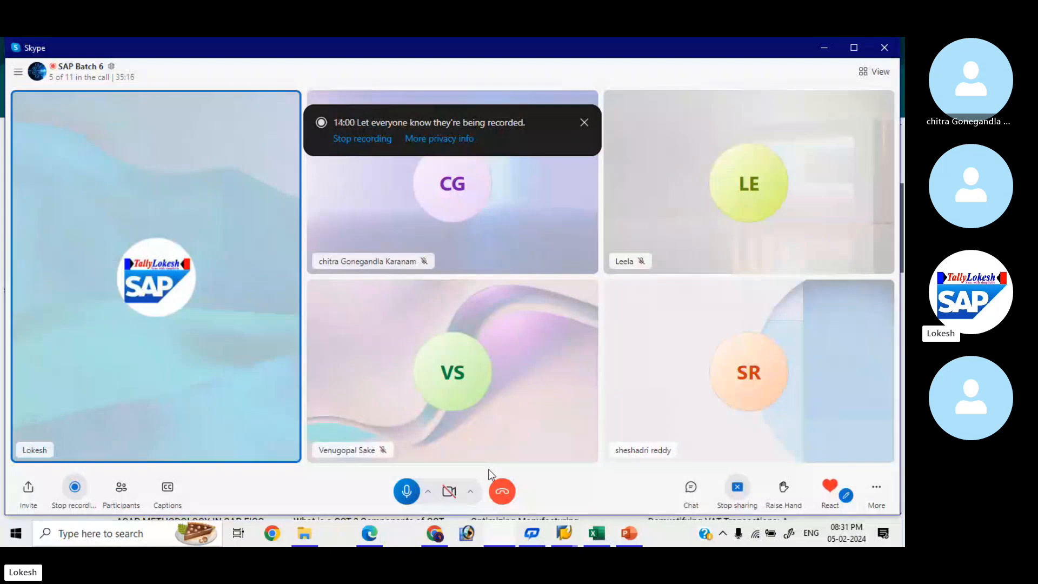